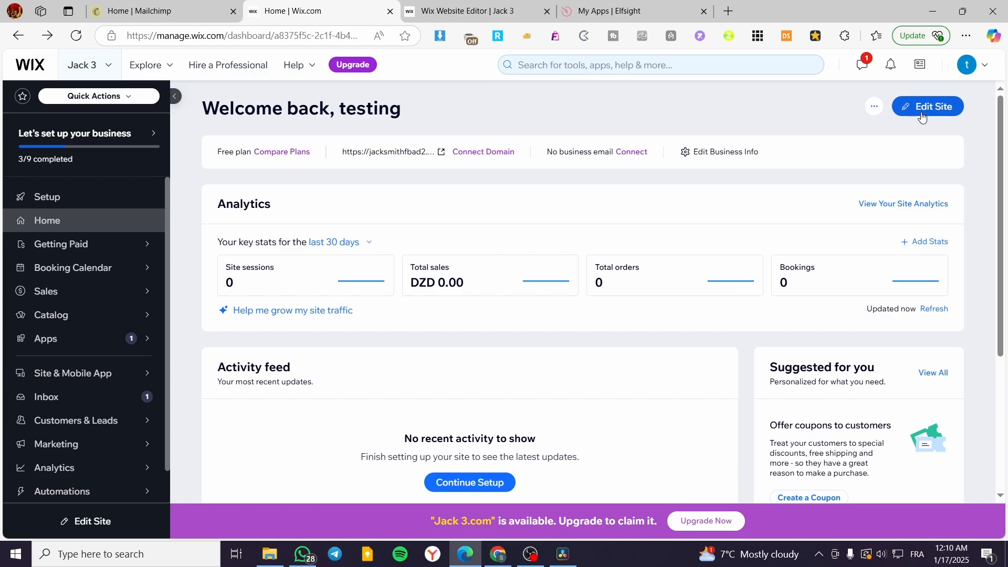
Switch to the Wix Website Editor, dismiss the domain offer, and add a blank section above "About Jack's Resume Service"
{"action": "left_click", "coordinate": [474, 11]}
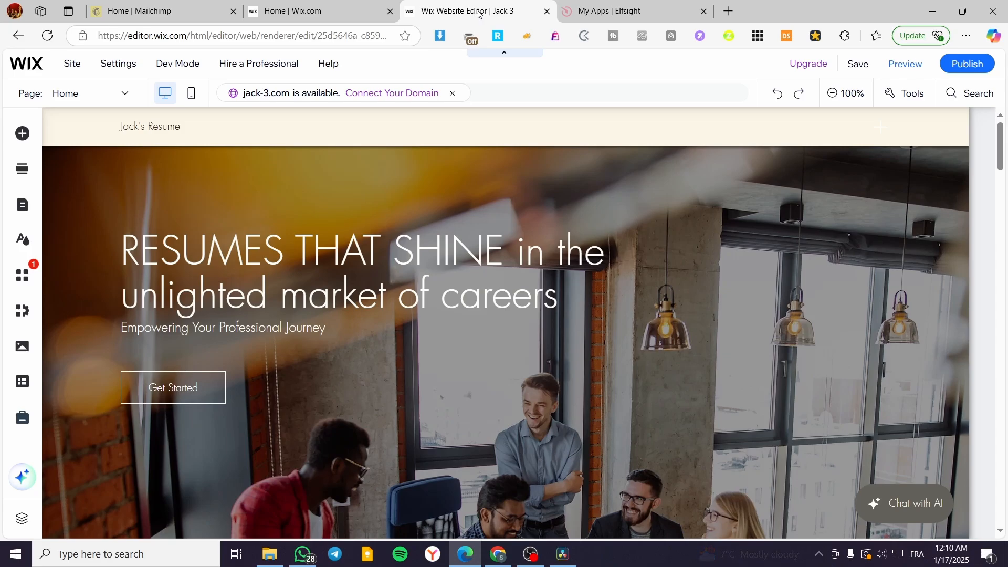
{"action": "scroll", "coordinate": [574, 159], "scroll_direction": "down", "scroll_amount": 3}
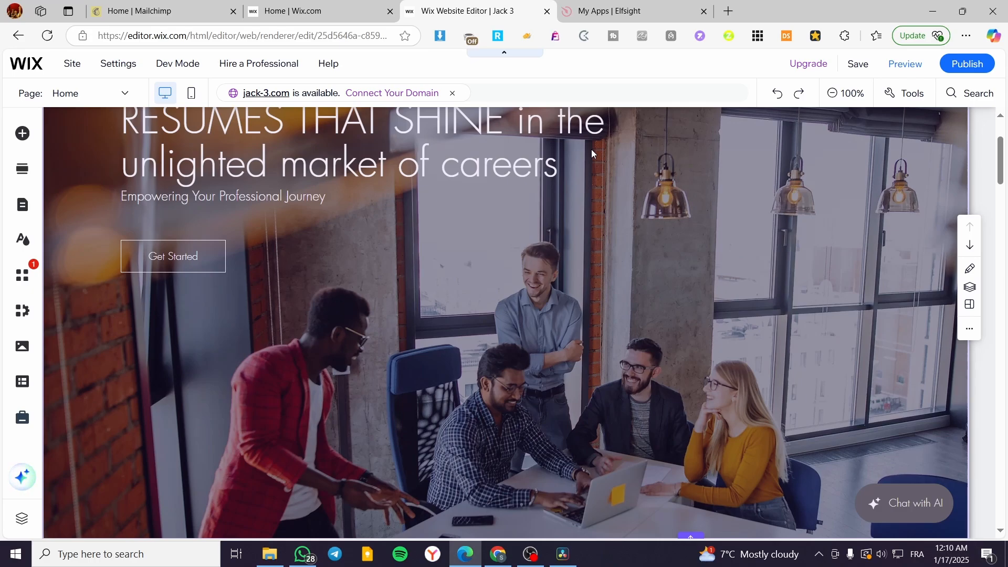
{"action": "left_click", "coordinate": [452, 94]}
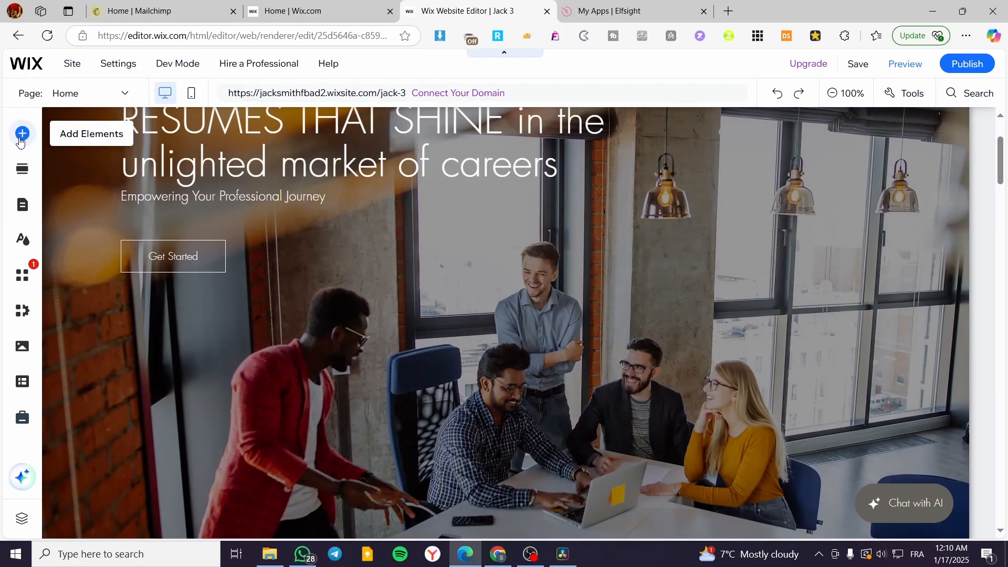
{"action": "scroll", "coordinate": [524, 211], "scroll_direction": "down", "scroll_amount": 15}
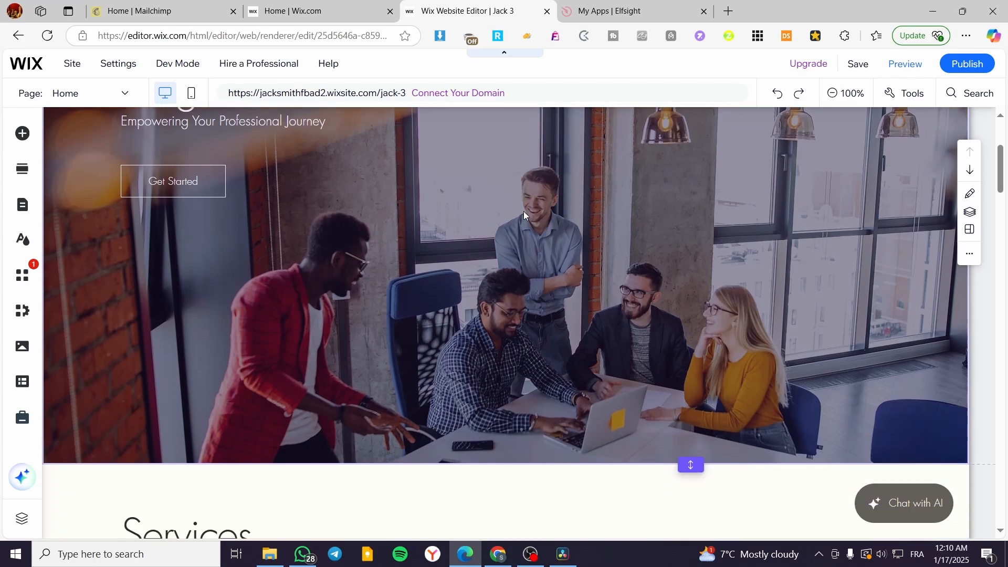
{"action": "scroll", "coordinate": [559, 206], "scroll_direction": "down", "scroll_amount": 10}
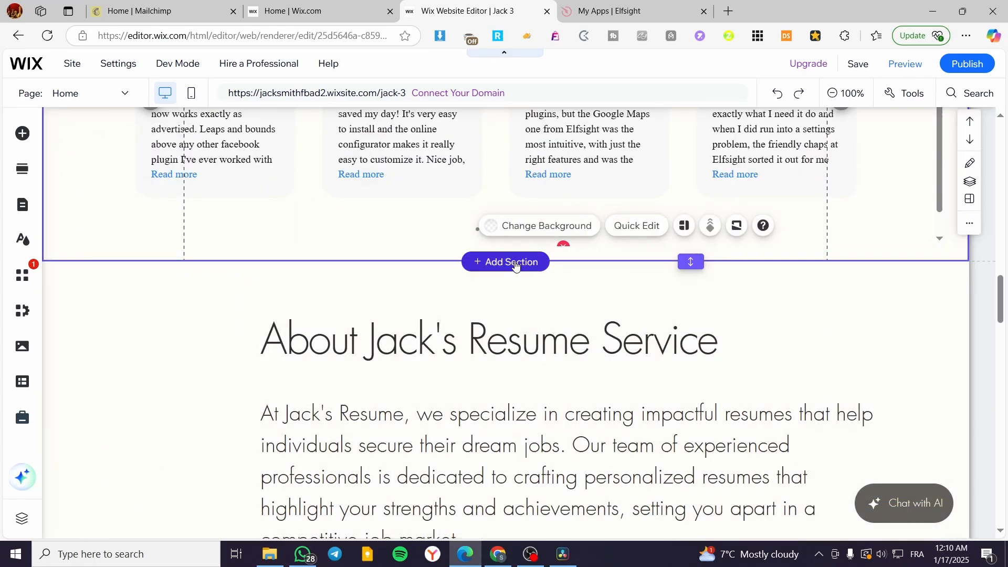
{"action": "left_click", "coordinate": [505, 261]}
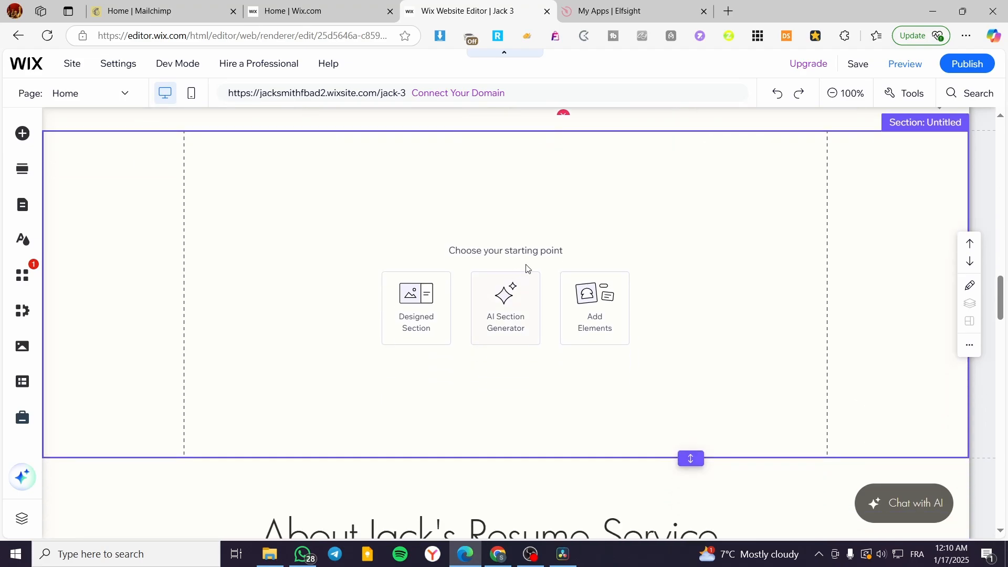
Browse the button categories and place the borderless pale-yellow themed text button in the upper-left area of the new section
{"action": "left_click", "coordinate": [22, 135]}
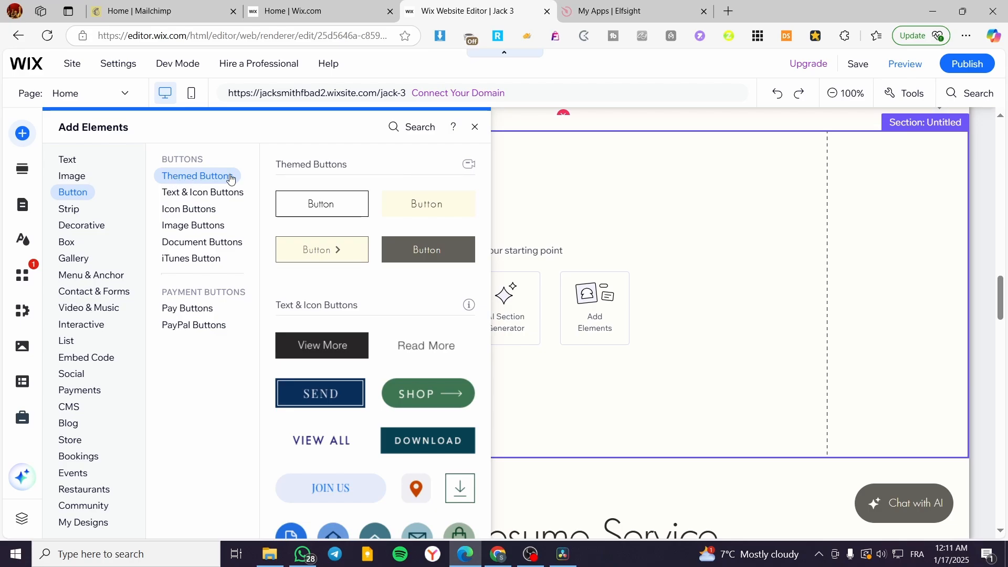
{"action": "left_click", "coordinate": [184, 193]}
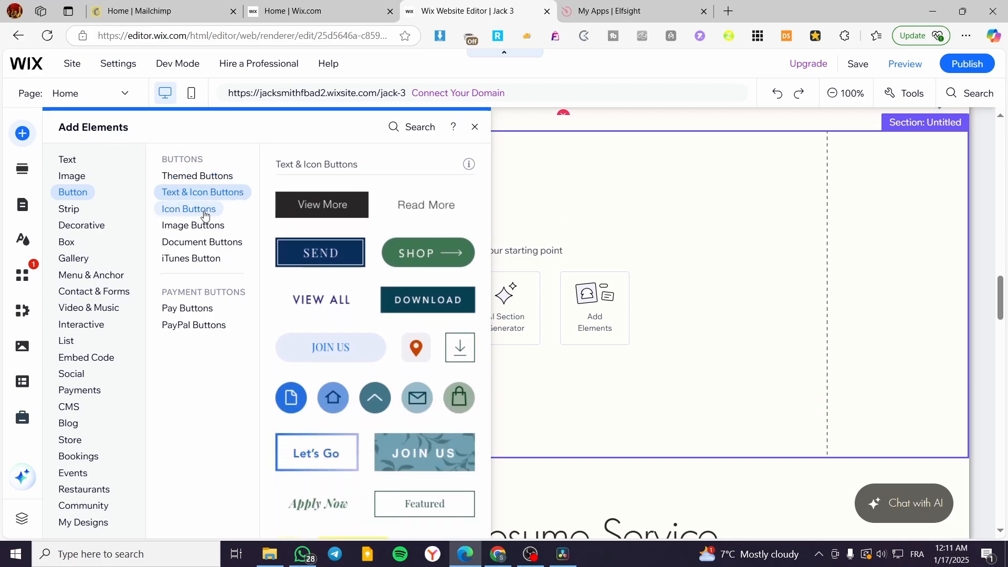
{"action": "left_click", "coordinate": [199, 210]}
{"action": "left_click", "coordinate": [177, 232]}
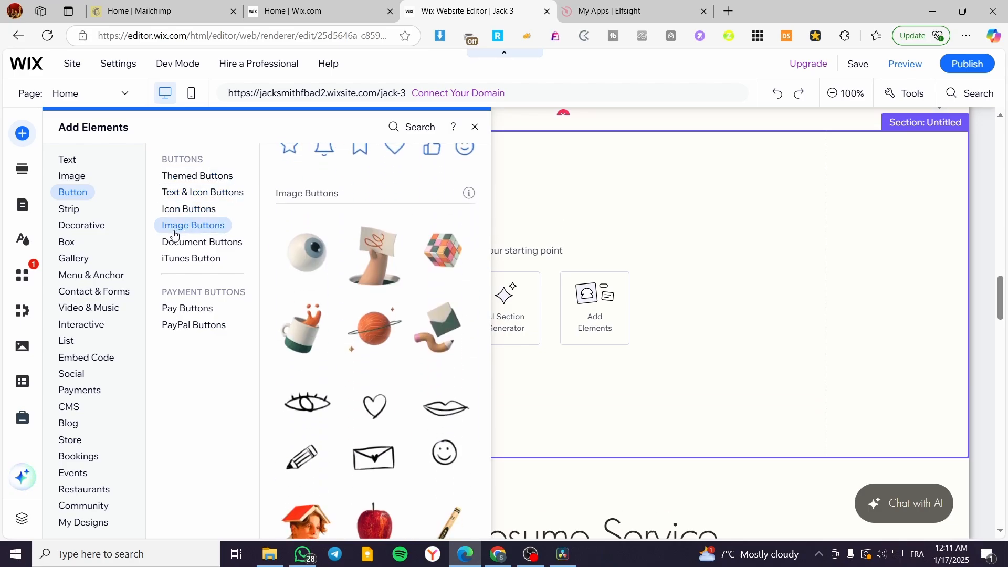
{"action": "left_click", "coordinate": [202, 241]}
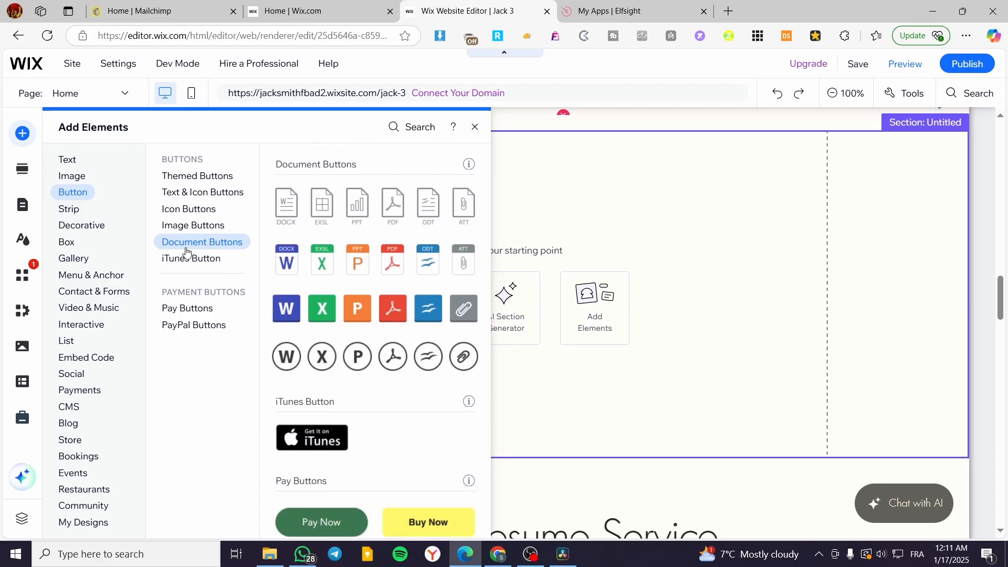
{"action": "left_click", "coordinate": [180, 259]}
{"action": "left_click", "coordinate": [192, 193]}
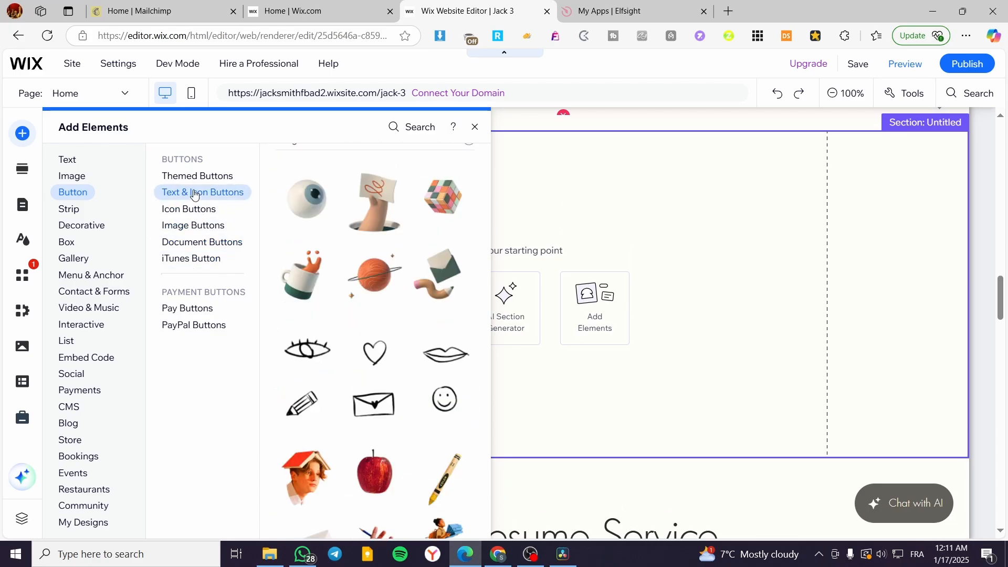
{"action": "left_click", "coordinate": [195, 176]}
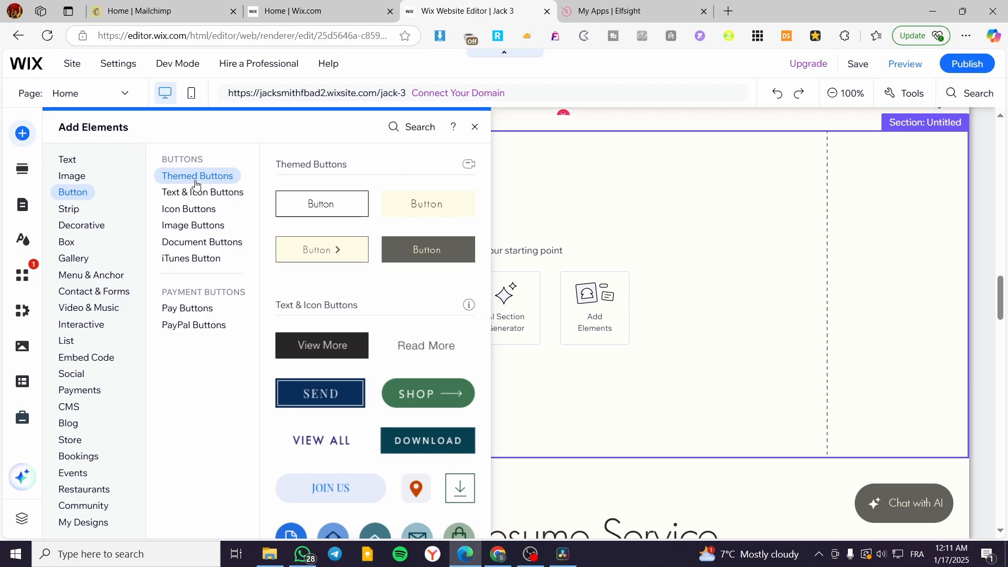
{"action": "left_click_drag", "start_coordinate": [425, 205], "coordinate": [326, 196]}
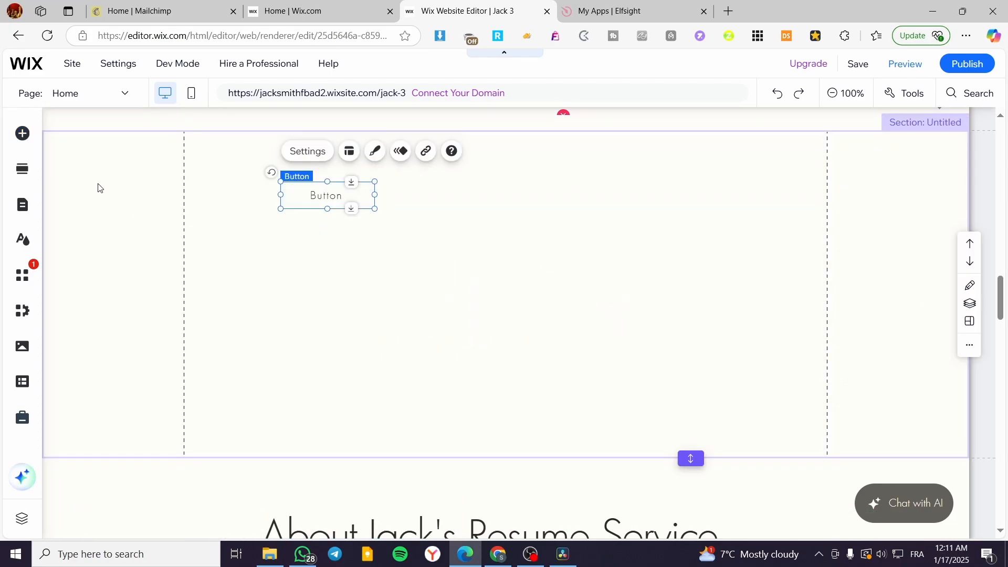
Customize the new button's design with a solid red #FF4040 background fill
{"action": "left_click", "coordinate": [309, 153]}
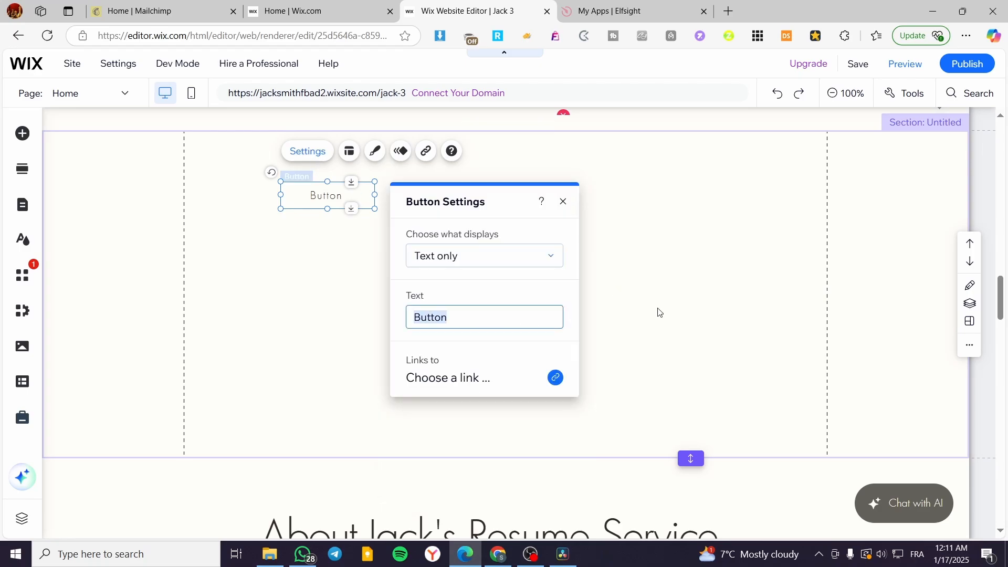
{"action": "left_click", "coordinate": [563, 205]}
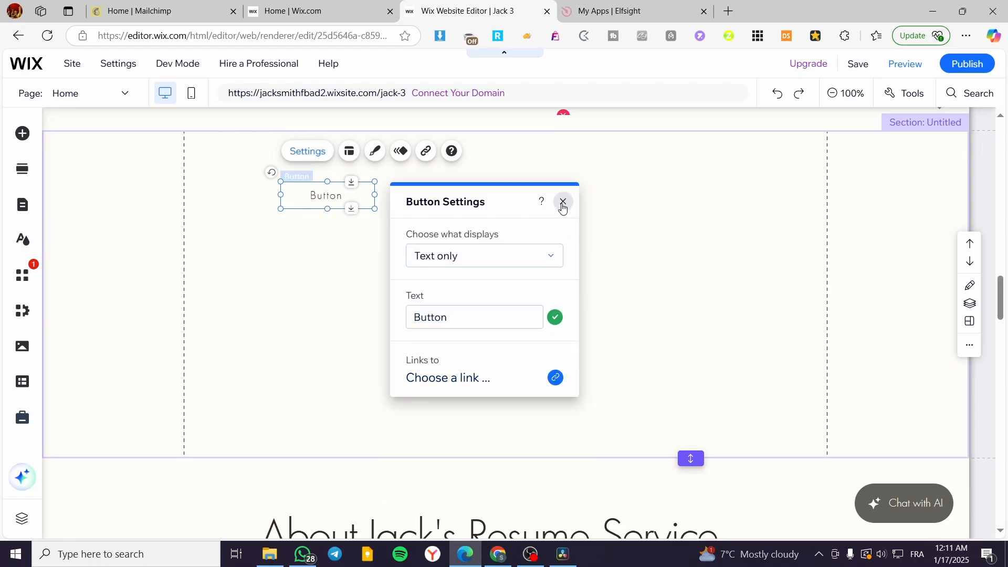
{"action": "left_click", "coordinate": [382, 157]}
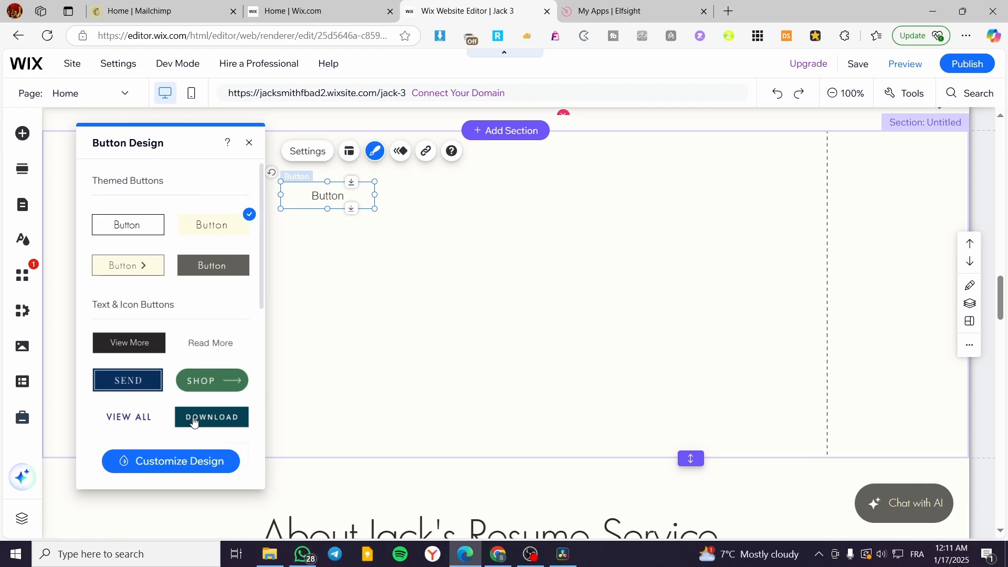
{"action": "left_click", "coordinate": [184, 462]}
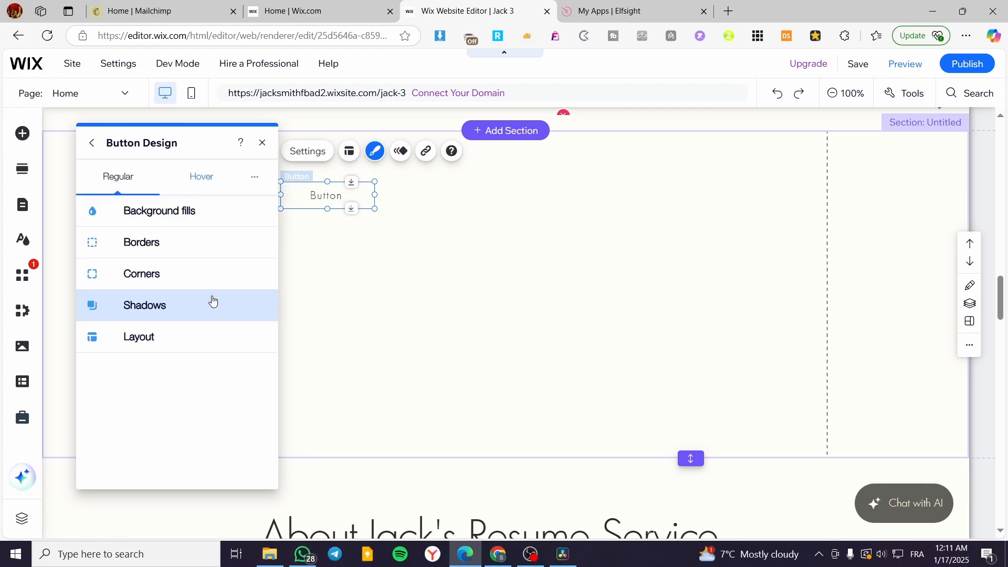
{"action": "left_click", "coordinate": [149, 217]}
{"action": "left_click", "coordinate": [133, 284]}
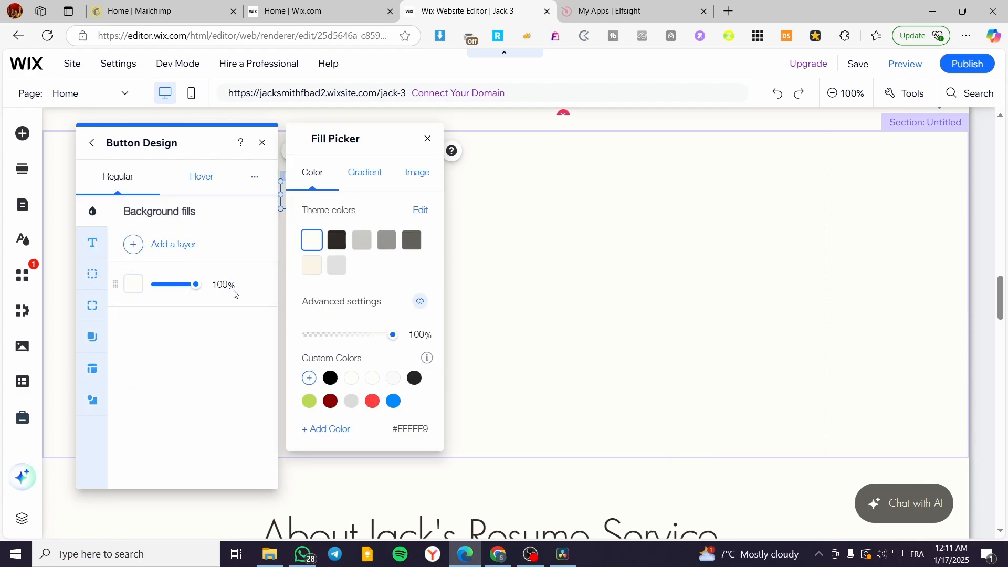
{"action": "left_click", "coordinate": [330, 402]}
{"action": "left_click", "coordinate": [310, 402]}
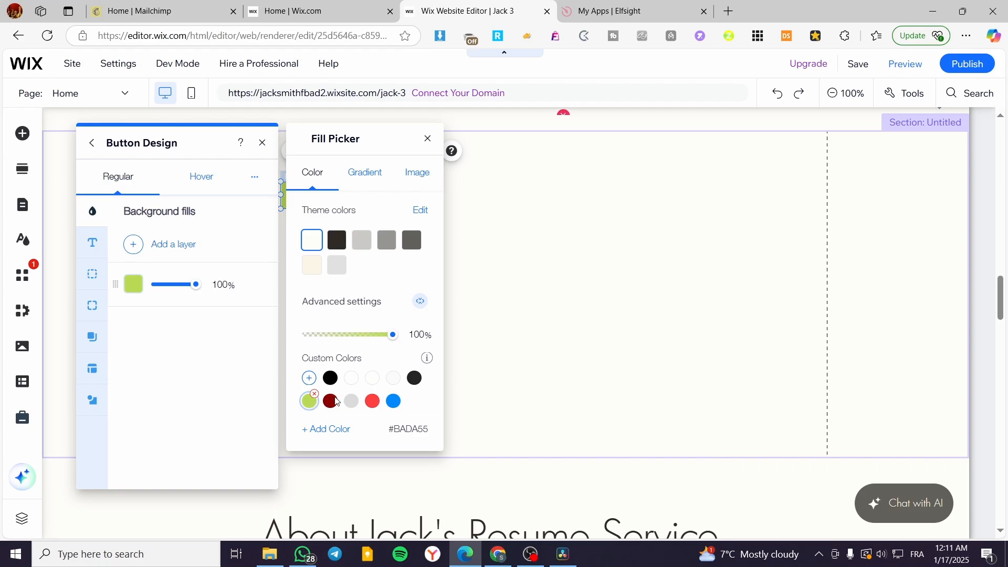
{"action": "left_click", "coordinate": [352, 379]}
{"action": "left_click", "coordinate": [373, 402]}
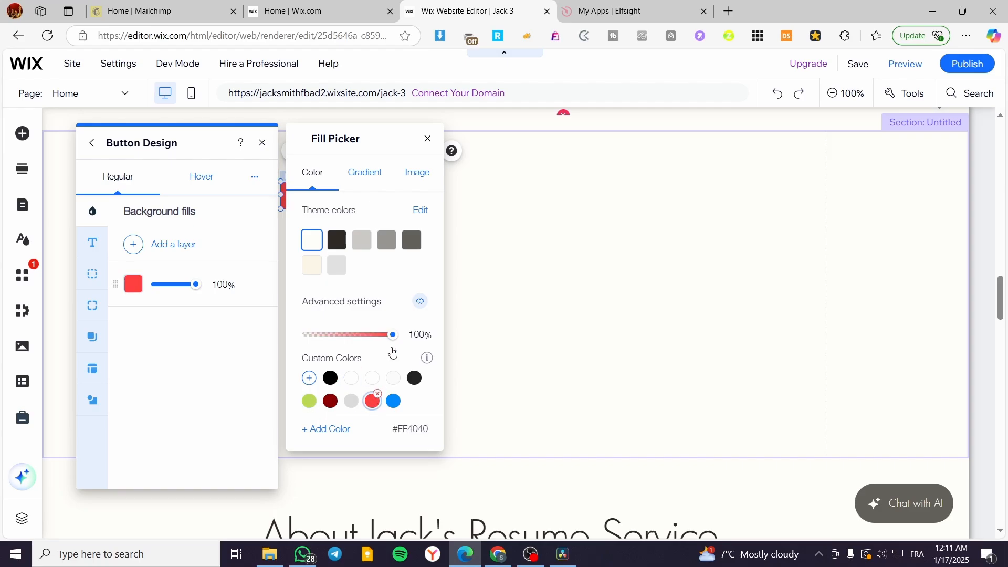
{"action": "left_click", "coordinate": [428, 138]}
{"action": "left_click", "coordinate": [401, 269]}
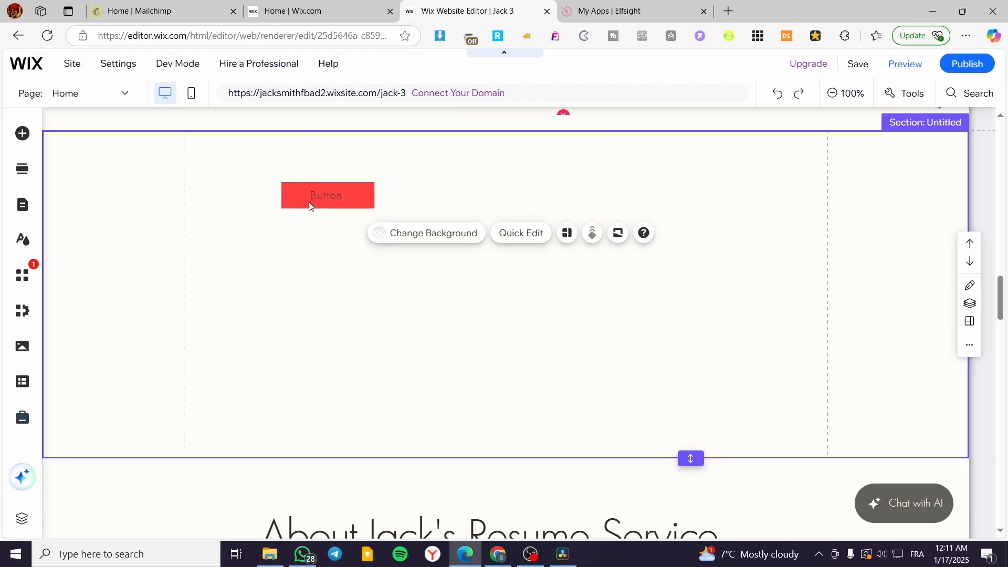
Add the themed button with an arrow level with the red button near the section's right edge and fill its background bright blue
{"action": "left_click", "coordinate": [22, 133]}
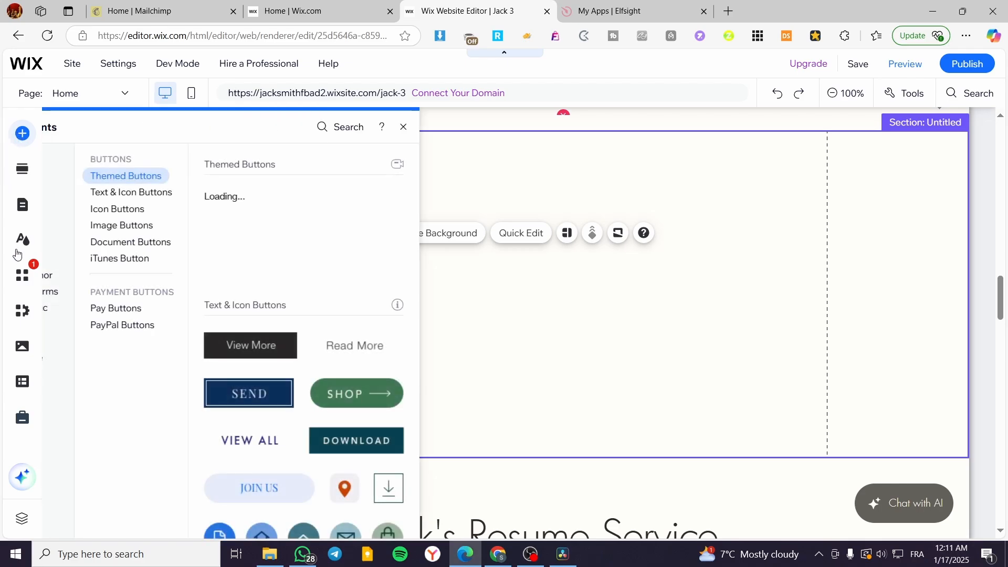
{"action": "mouse_move", "coordinate": [326, 252]}
{"action": "left_mouse_down"}
{"action": "mouse_move", "coordinate": [704, 214]}
{"action": "mouse_move", "coordinate": [674, 204]}
{"action": "left_mouse_up"}
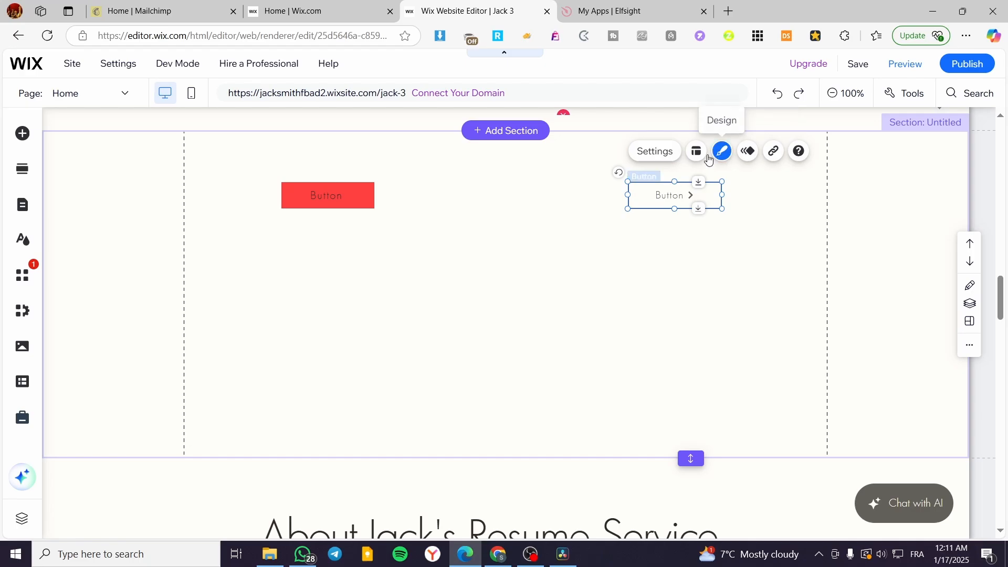
{"action": "left_click", "coordinate": [723, 151]}
{"action": "left_click", "coordinate": [526, 467]}
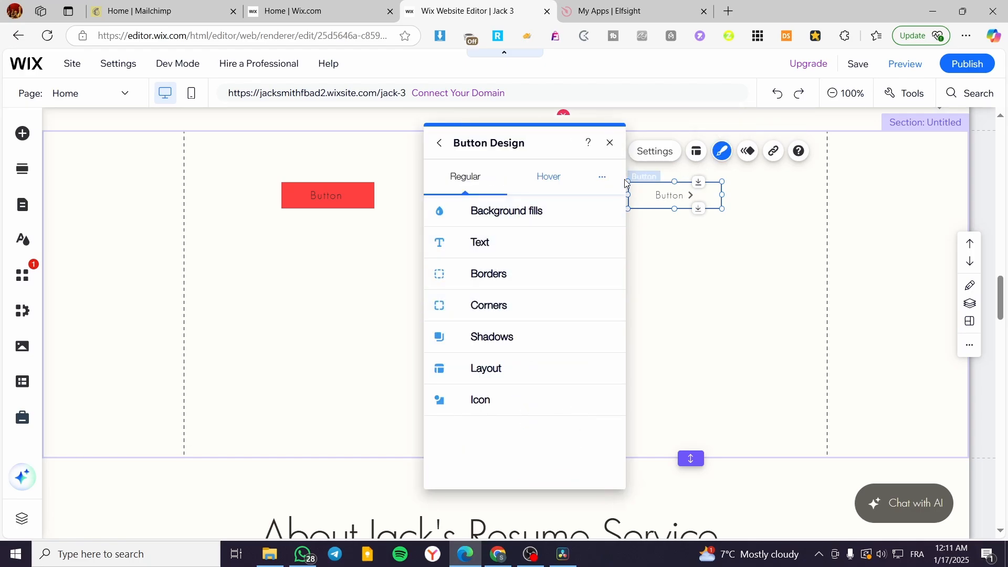
{"action": "left_click", "coordinate": [483, 210]}
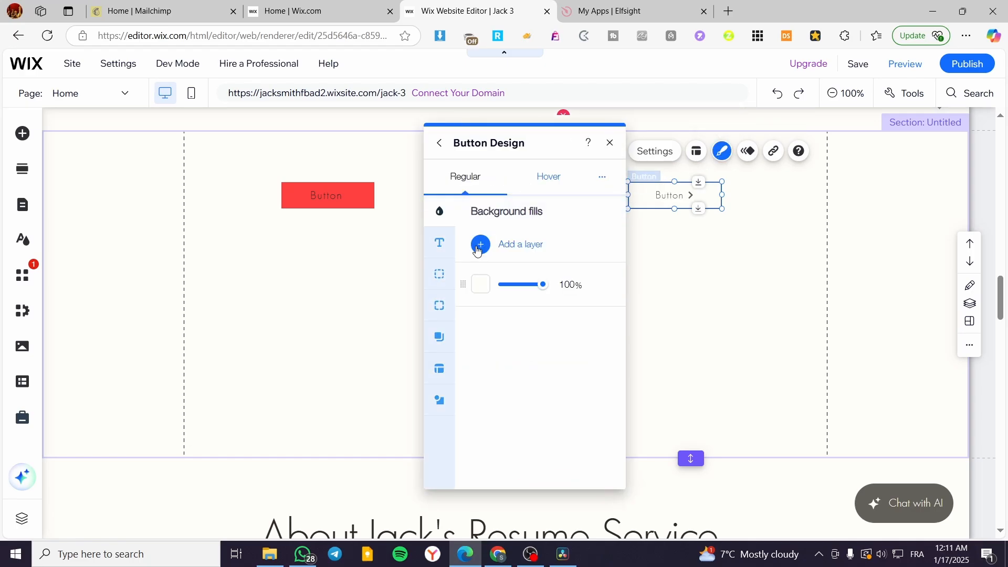
{"action": "left_click", "coordinate": [482, 285]}
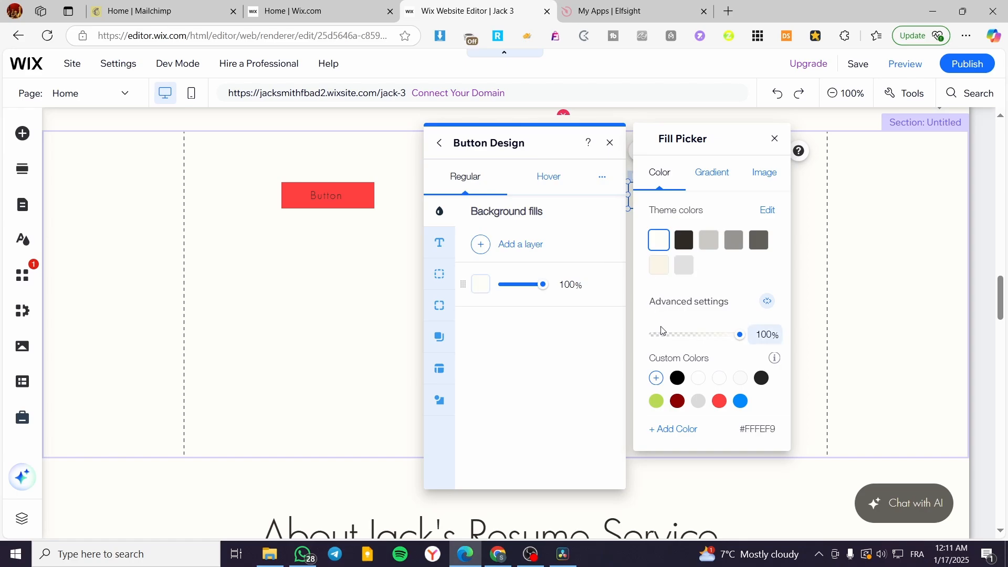
{"action": "left_click", "coordinate": [741, 401]}
{"action": "left_click", "coordinate": [775, 138]}
{"action": "left_click", "coordinate": [711, 343]}
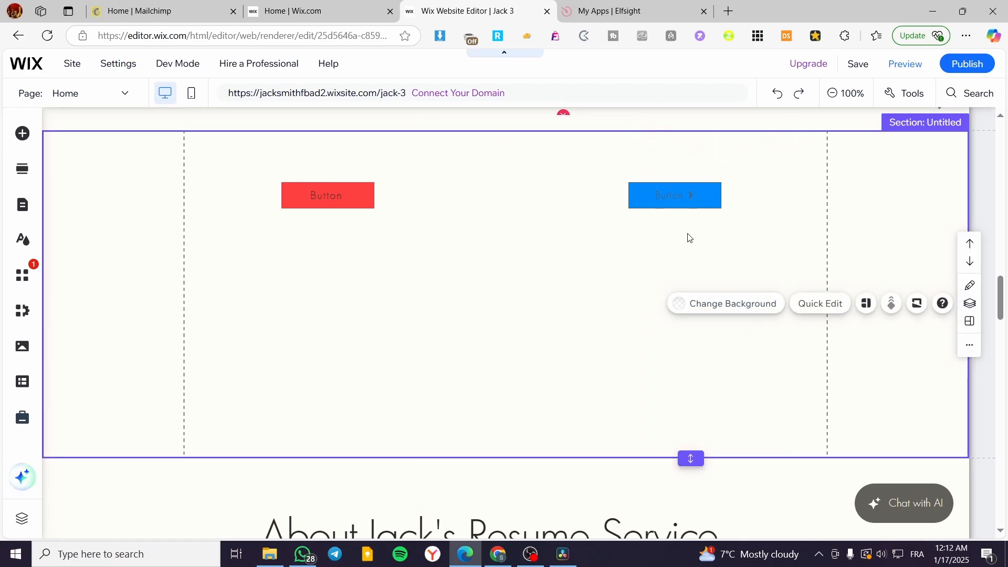
Set the blue button's text color to white #FFFFFF
{"action": "left_click", "coordinate": [683, 198]}
{"action": "left_click", "coordinate": [723, 153]}
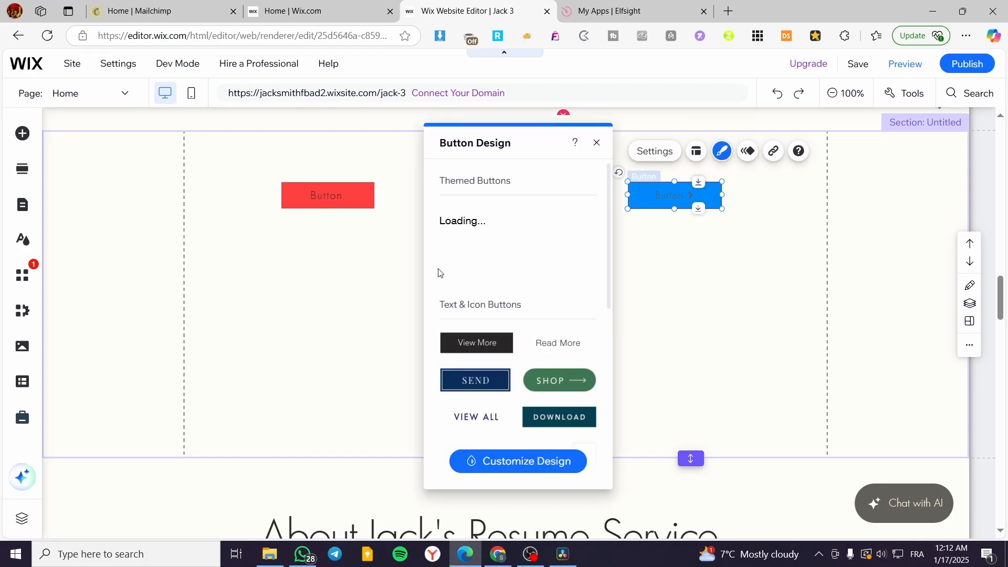
{"action": "left_click", "coordinate": [470, 373]}
{"action": "left_click", "coordinate": [532, 460]}
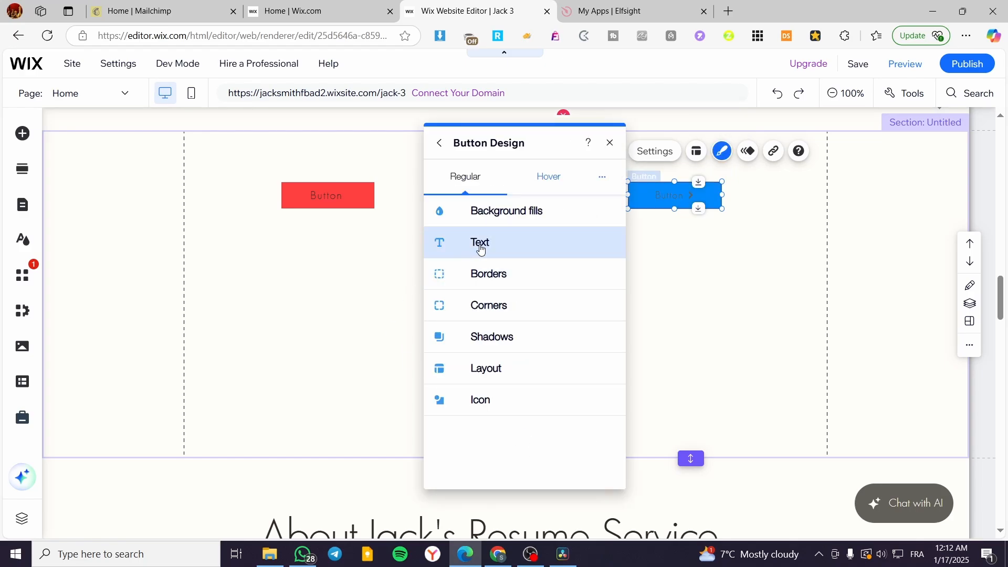
{"action": "left_click", "coordinate": [481, 245]}
{"action": "scroll", "coordinate": [590, 383], "scroll_direction": "down", "scroll_amount": 4}
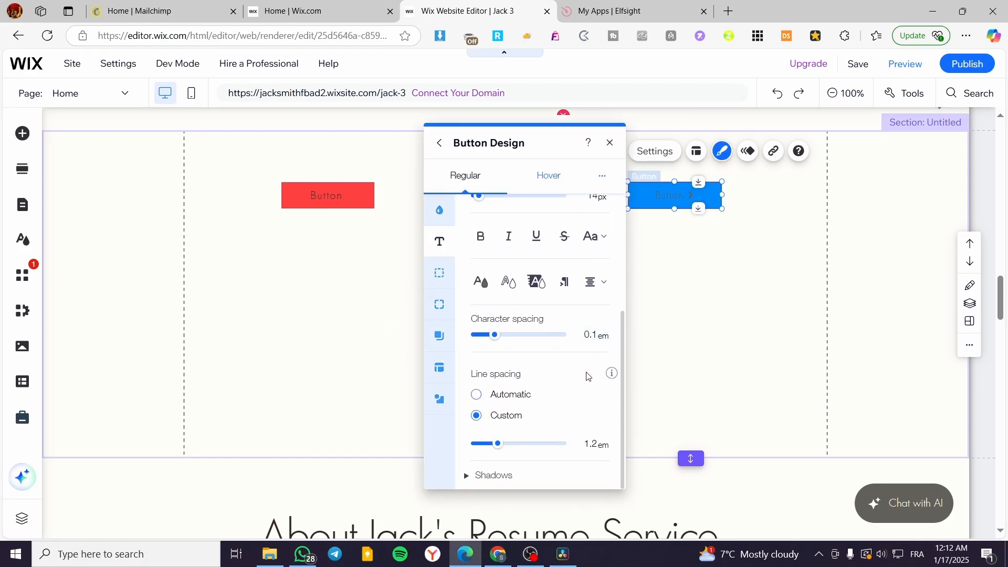
{"action": "scroll", "coordinate": [540, 426], "scroll_direction": "up", "scroll_amount": 2}
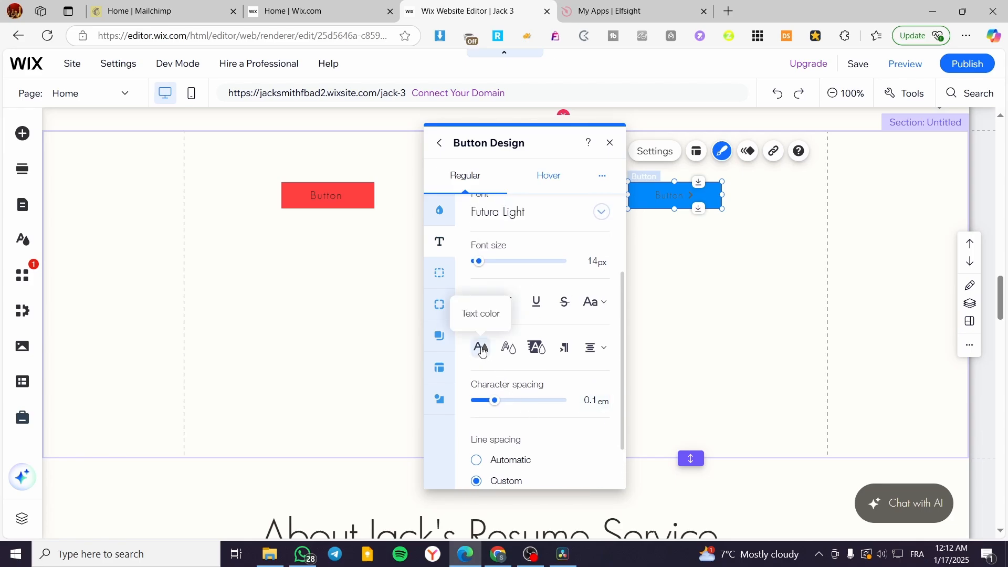
{"action": "left_click", "coordinate": [483, 351]}
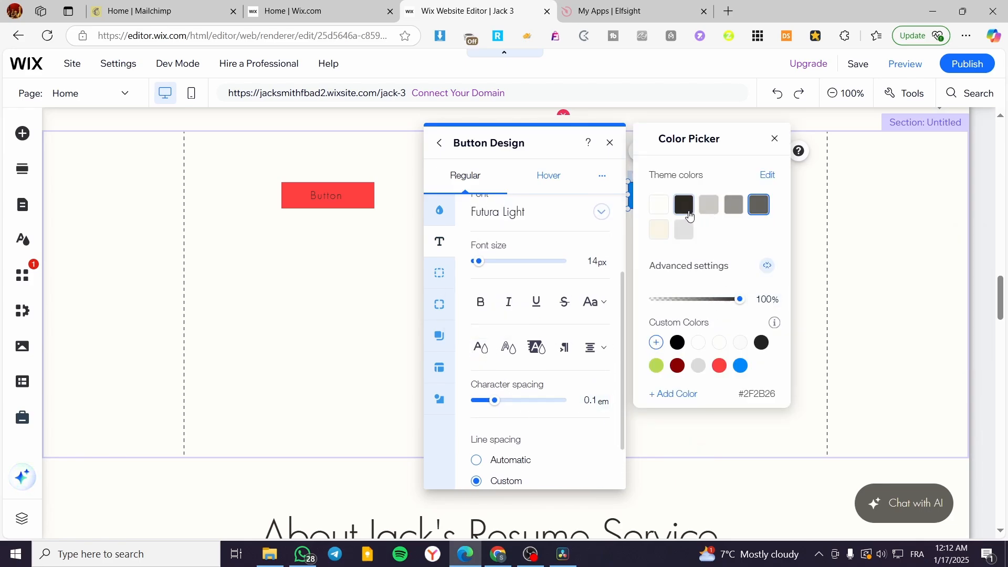
{"action": "left_click", "coordinate": [699, 344]}
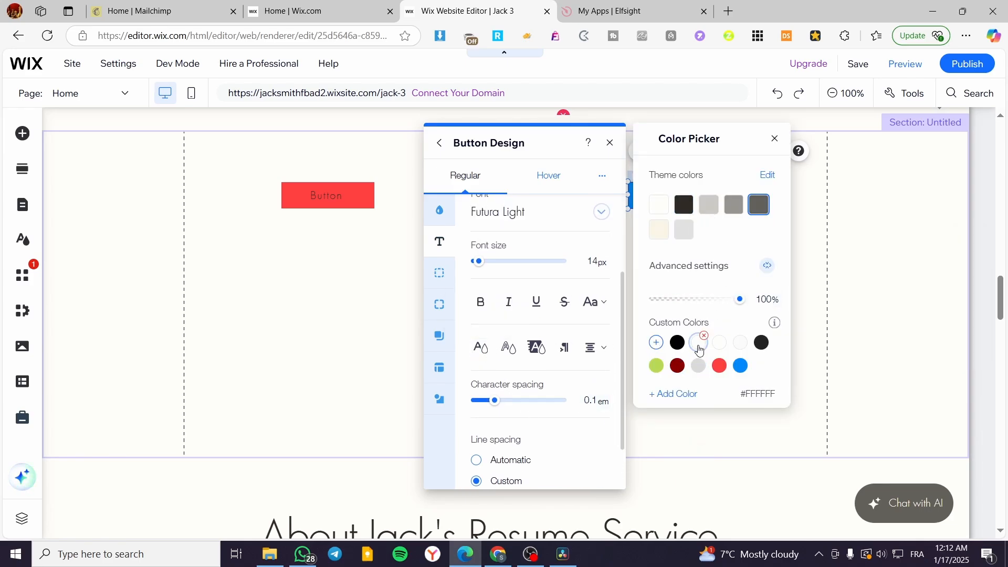
{"action": "left_click", "coordinate": [775, 139]}
{"action": "left_click", "coordinate": [705, 298]}
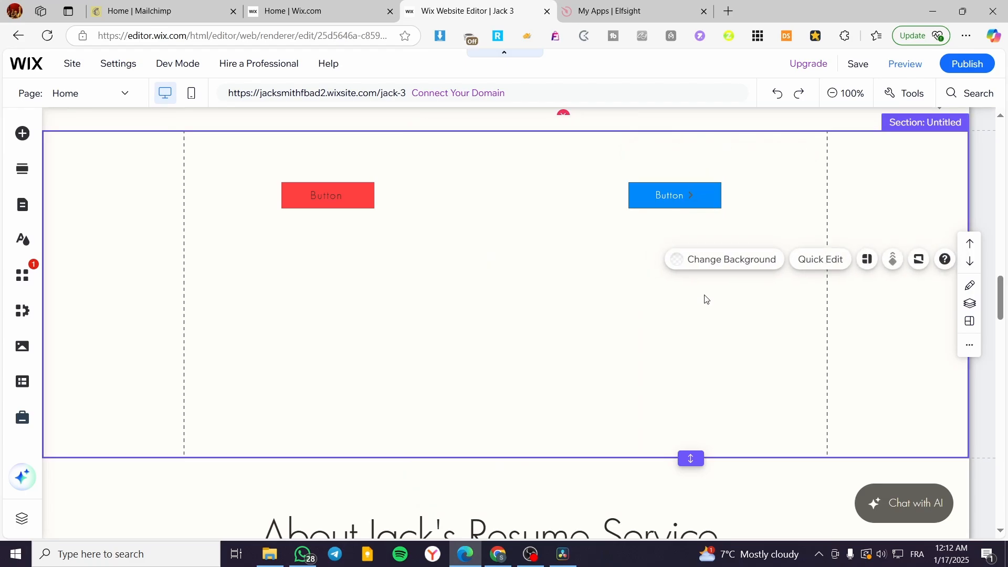
{"action": "left_click", "coordinate": [555, 280]}
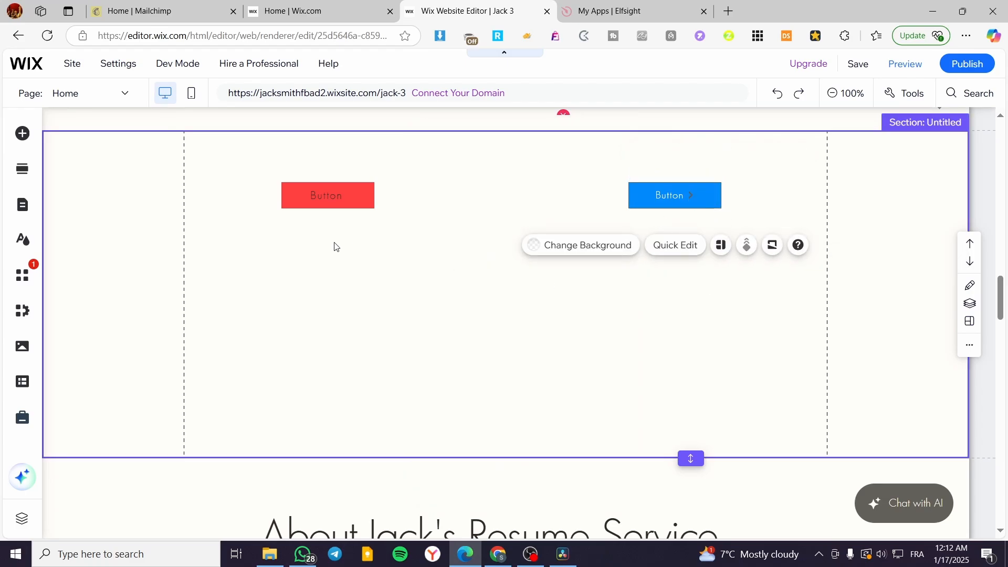
Examine the Entrance and Loop animation options available for the red button
{"action": "left_click", "coordinate": [349, 193]}
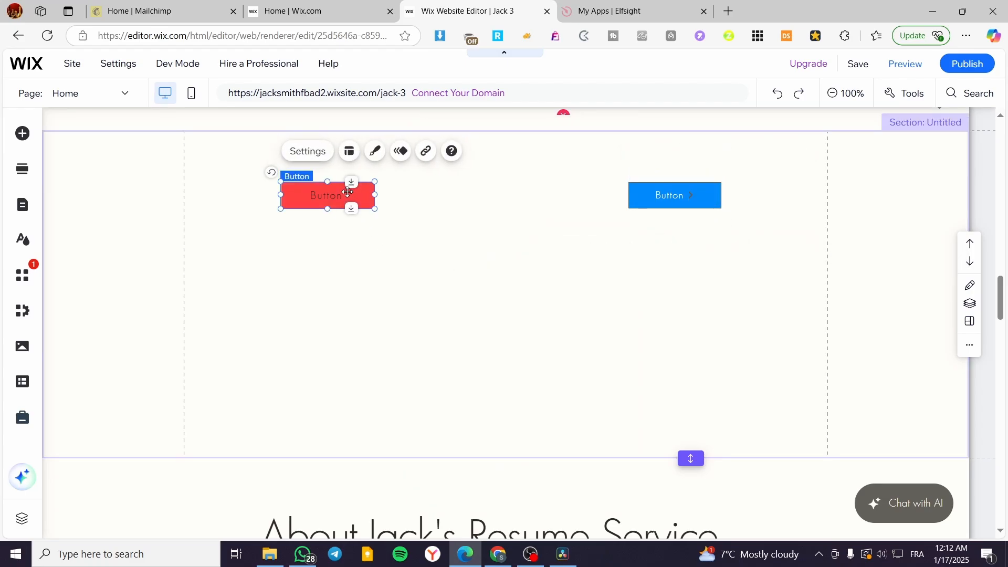
{"action": "left_click", "coordinate": [402, 153]}
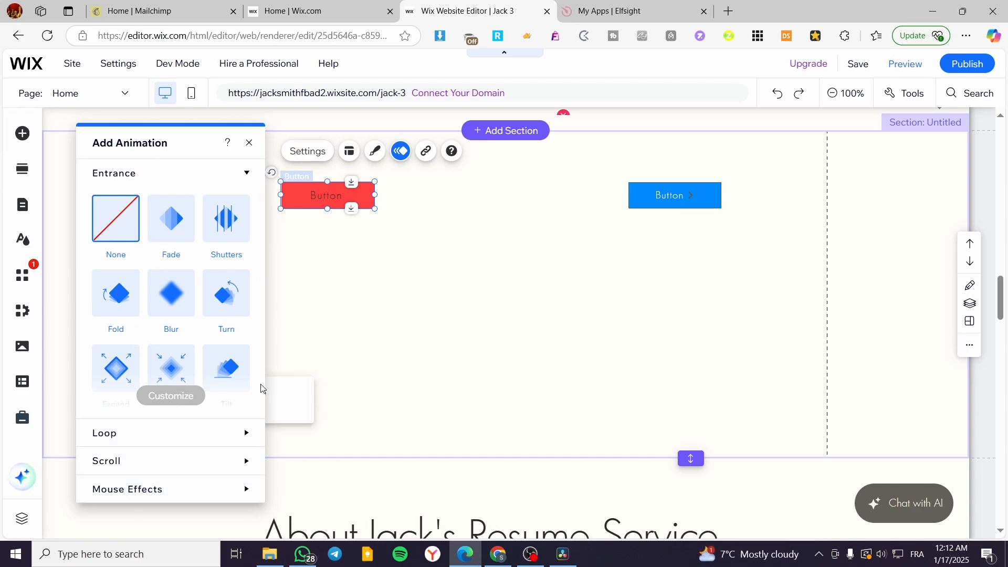
{"action": "scroll", "coordinate": [215, 365], "scroll_direction": "down", "scroll_amount": 3}
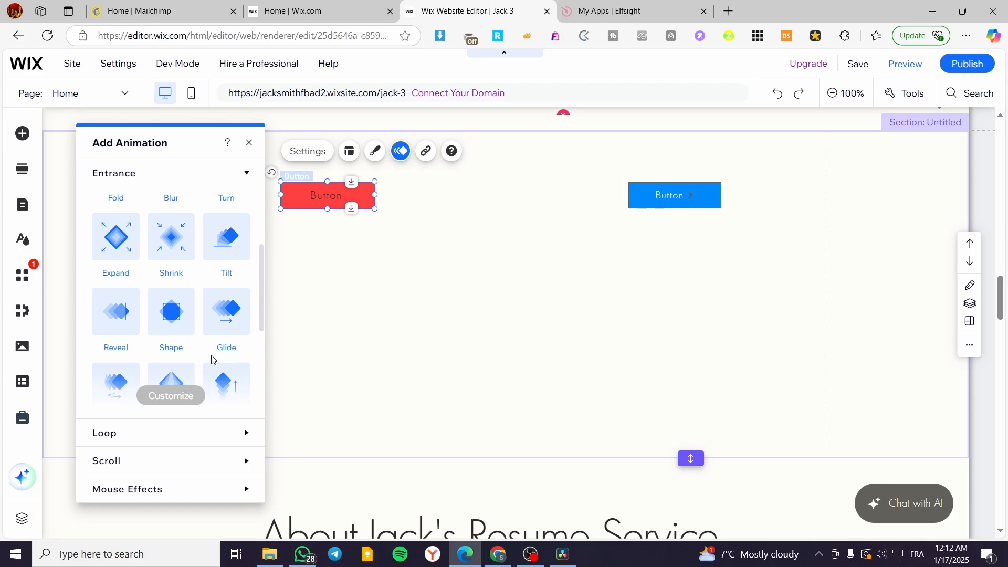
{"action": "scroll", "coordinate": [227, 349], "scroll_direction": "down", "scroll_amount": 4}
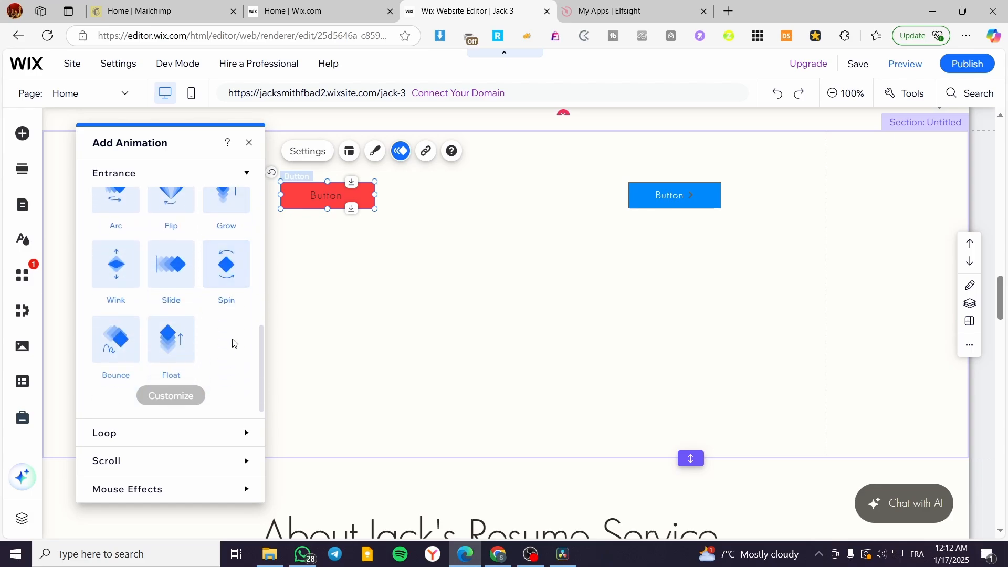
{"action": "scroll", "coordinate": [234, 344], "scroll_direction": "up", "scroll_amount": 7}
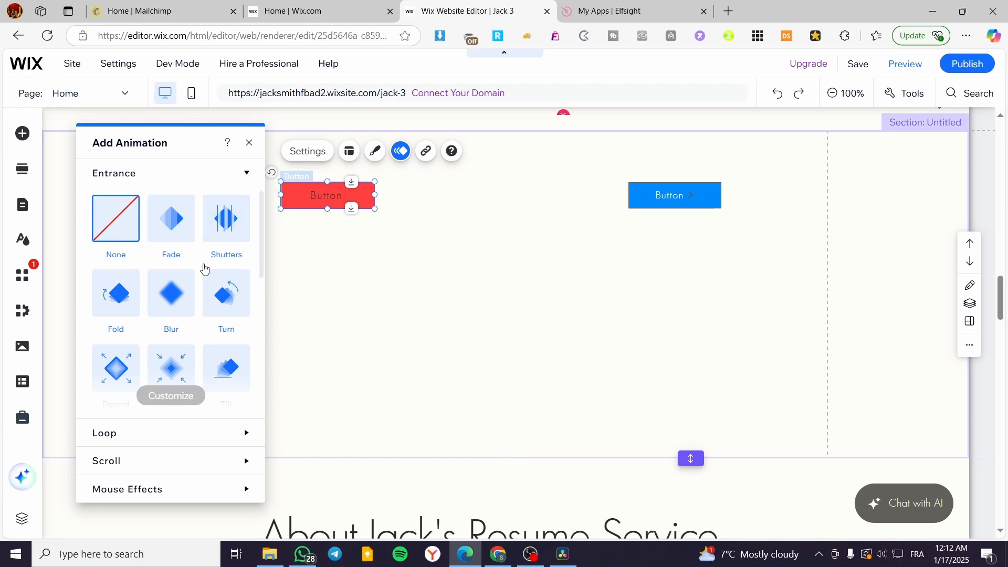
{"action": "left_click", "coordinate": [244, 173]}
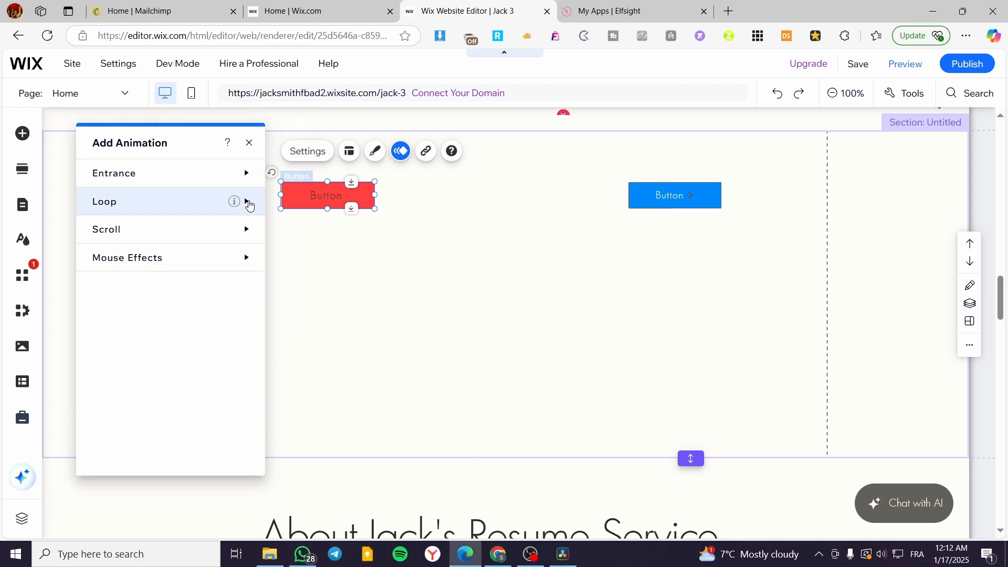
{"action": "left_click", "coordinate": [248, 202]}
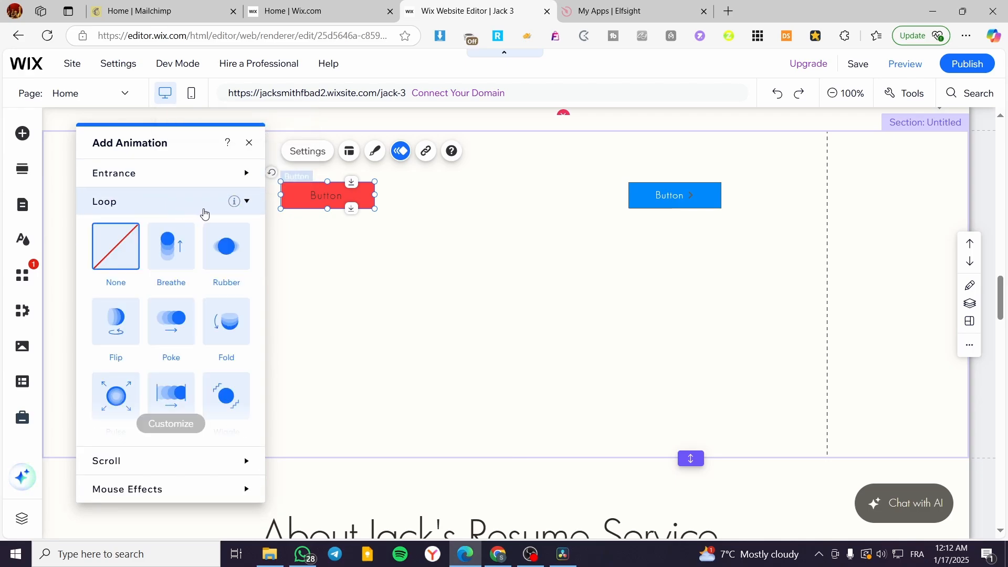
{"action": "scroll", "coordinate": [209, 237], "scroll_direction": "down", "scroll_amount": 5}
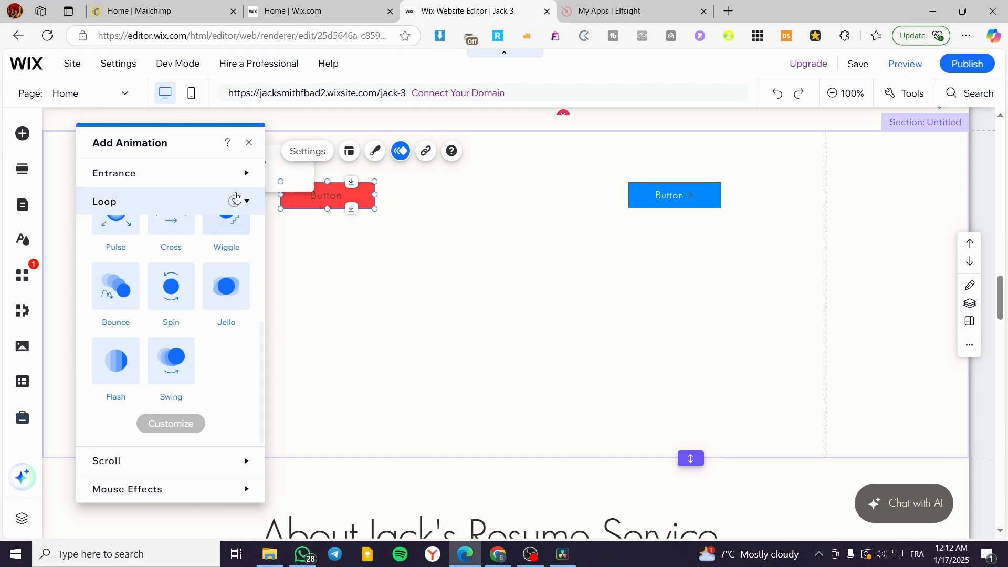
{"action": "left_click", "coordinate": [245, 202]}
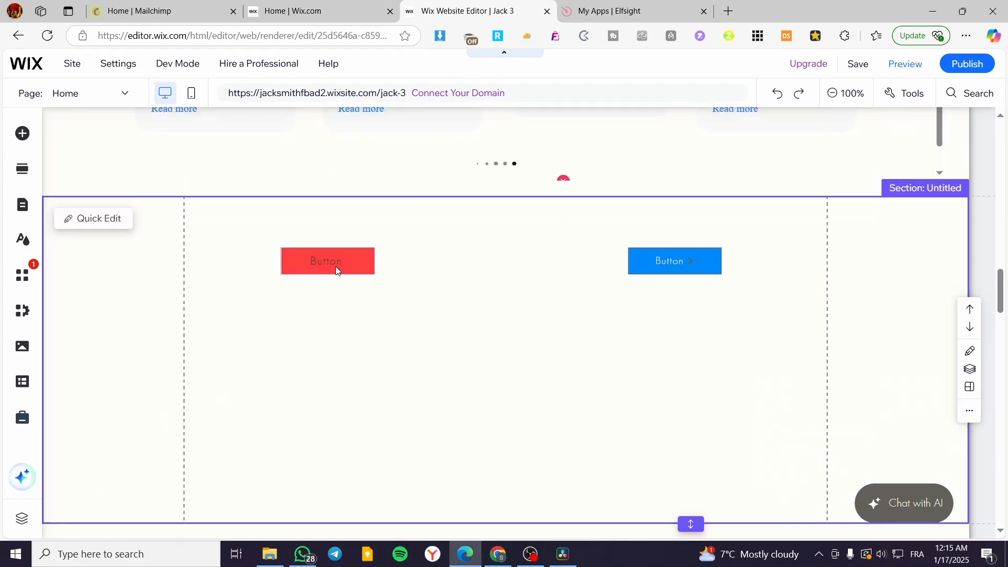
Apply the Resize mouse effect to the red button
{"action": "left_click", "coordinate": [335, 268]}
{"action": "left_click", "coordinate": [400, 217]}
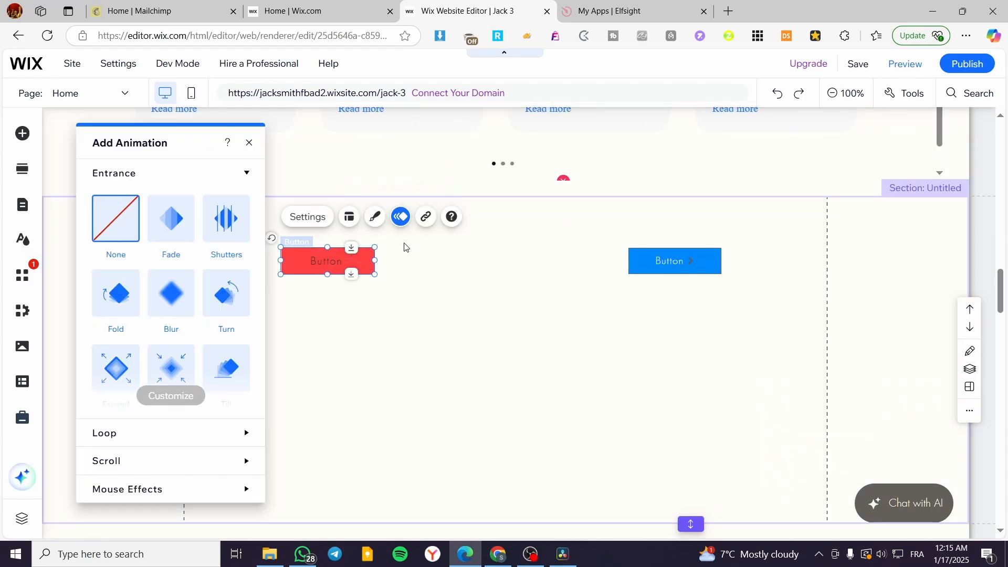
{"action": "left_click", "coordinate": [249, 175]}
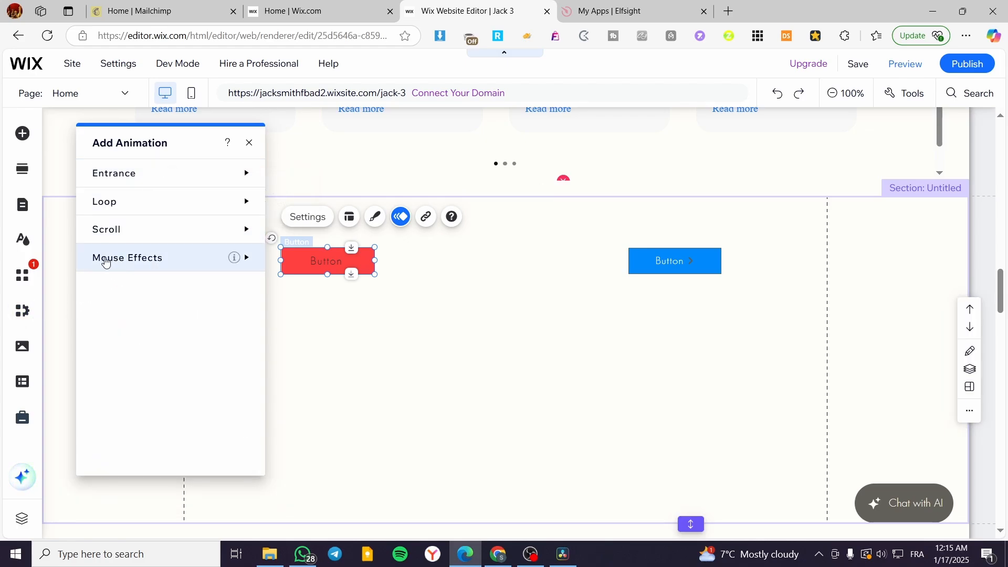
{"action": "mouse_move", "coordinate": [236, 263]}
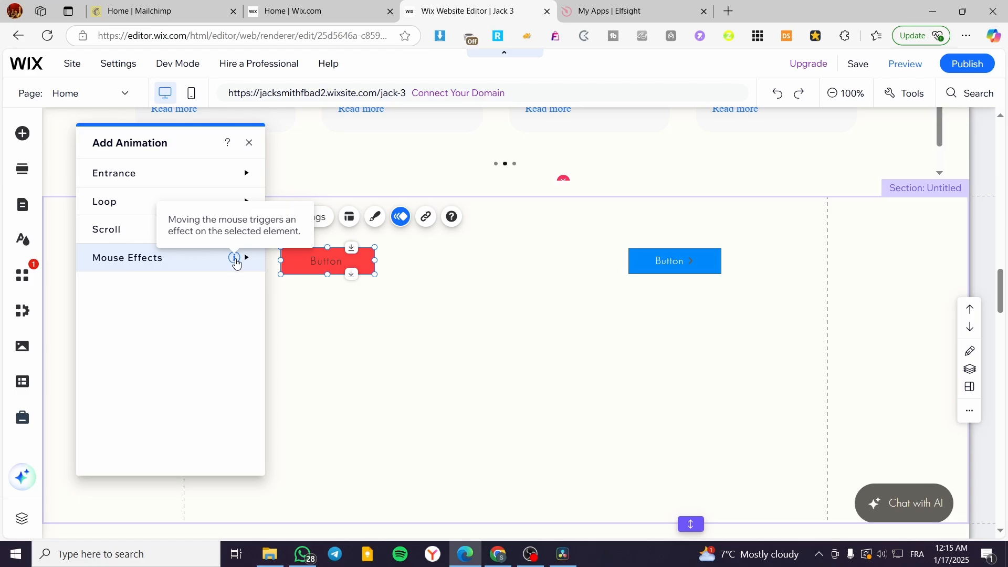
{"action": "left_click", "coordinate": [251, 262]}
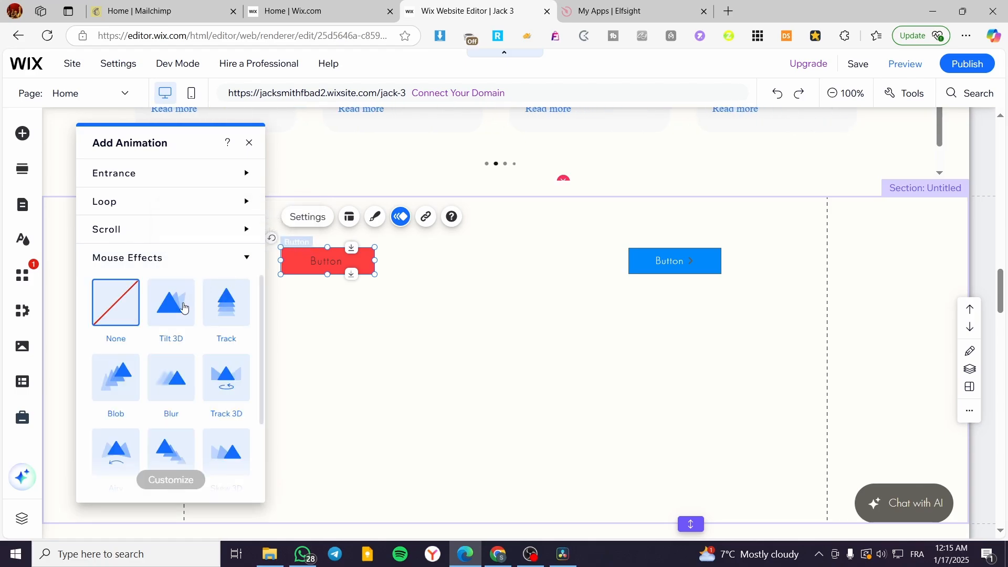
{"action": "scroll", "coordinate": [208, 326], "scroll_direction": "down", "scroll_amount": 3}
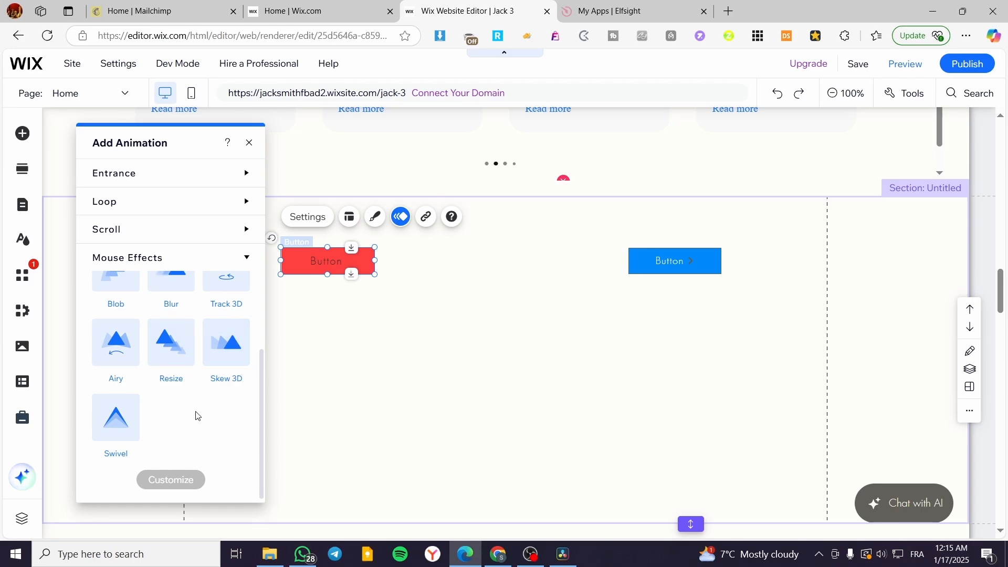
{"action": "scroll", "coordinate": [197, 417], "scroll_direction": "up", "scroll_amount": 3}
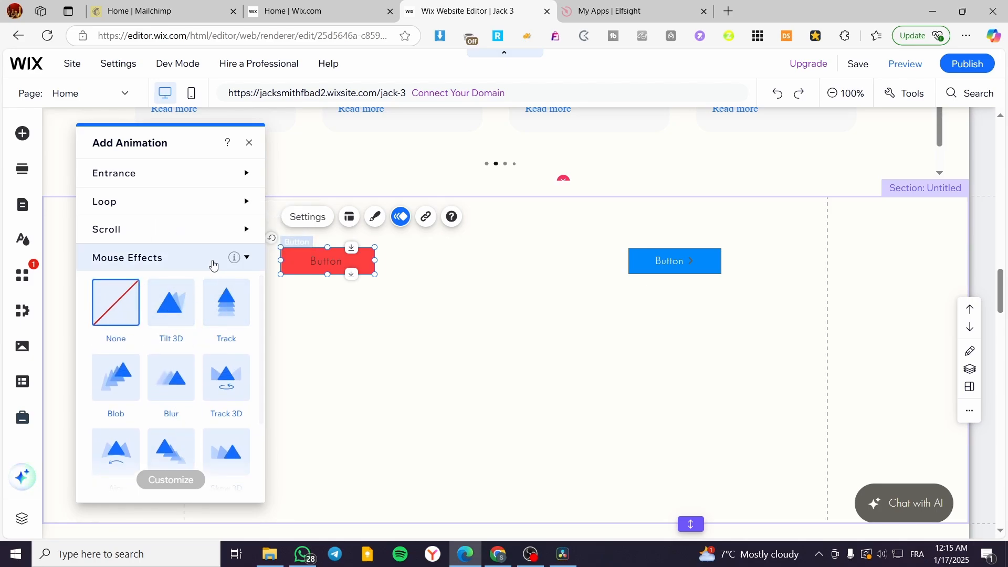
{"action": "mouse_move", "coordinate": [236, 260]}
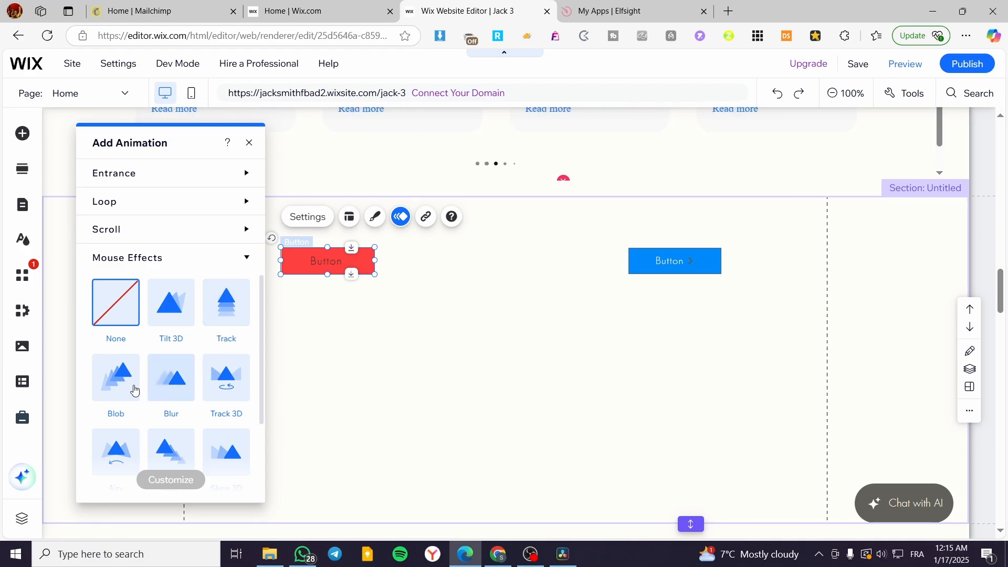
{"action": "scroll", "coordinate": [112, 313], "scroll_direction": "down", "scroll_amount": 2}
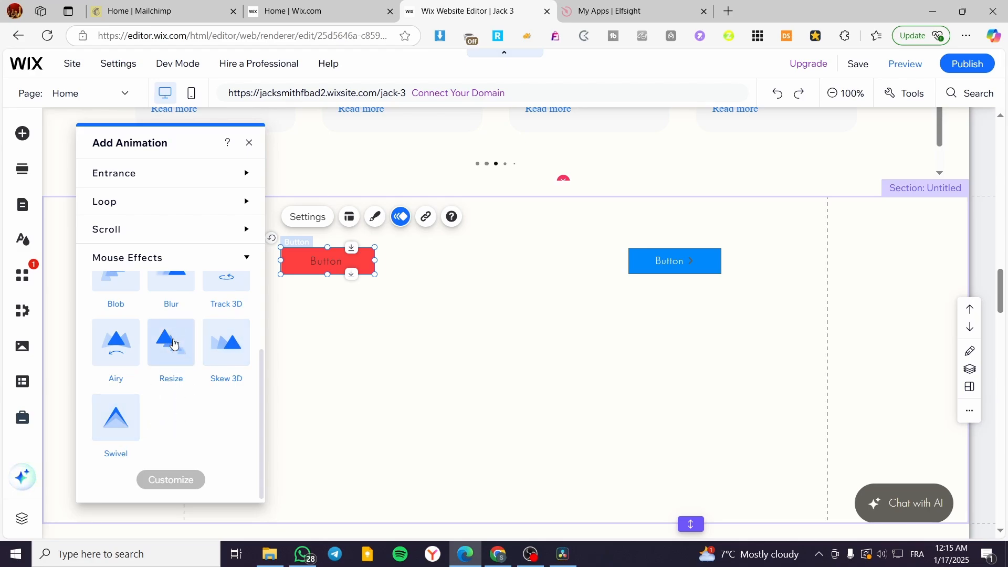
{"action": "left_click", "coordinate": [174, 344]}
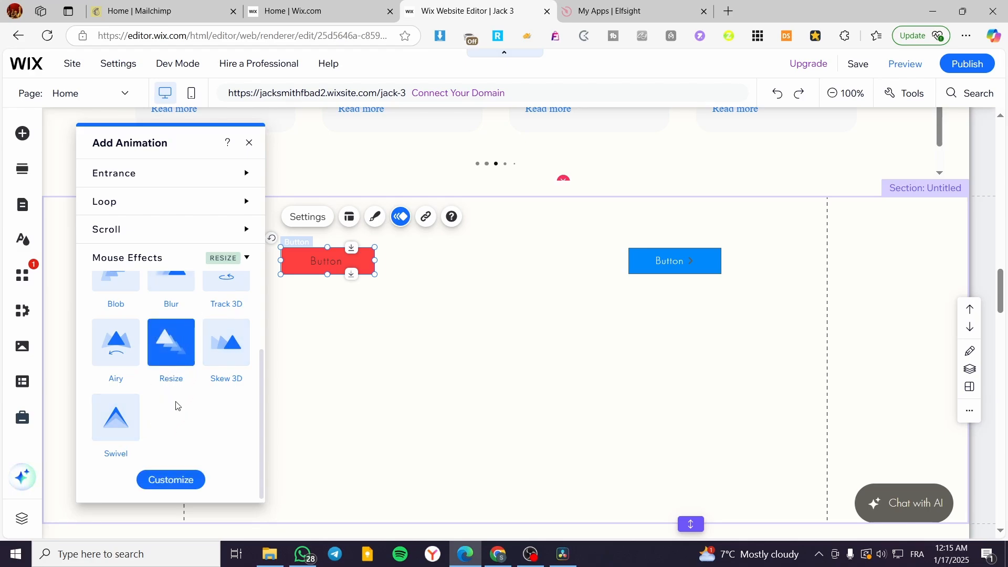
{"action": "left_click", "coordinate": [249, 142]}
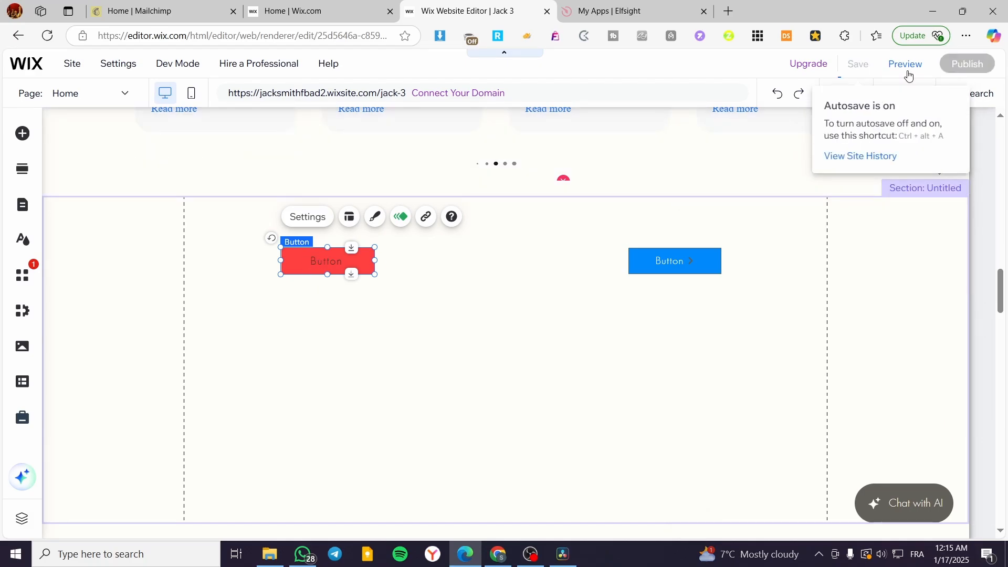
Apply the Track mouse effect to the blue button and save the site
{"action": "left_click", "coordinate": [655, 267]}
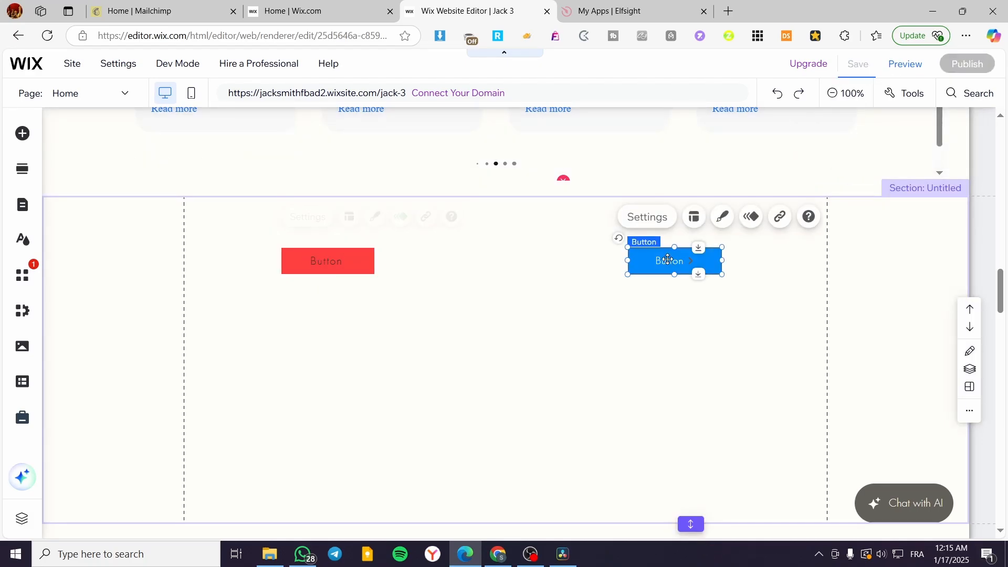
{"action": "left_click", "coordinate": [746, 223]}
{"action": "key", "text": "ctrl+s"}
{"action": "left_click", "coordinate": [691, 405]}
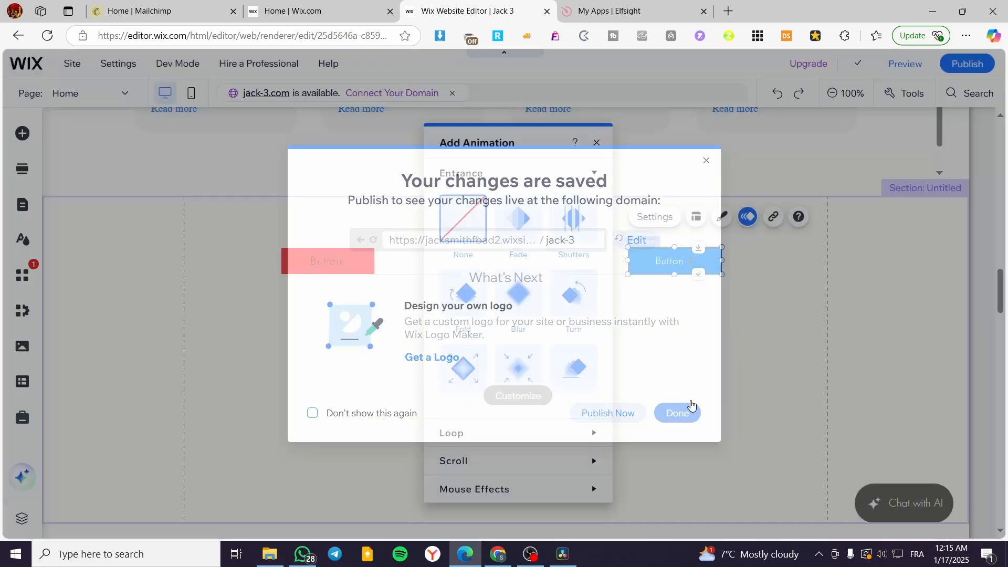
{"action": "left_click", "coordinate": [657, 189]}
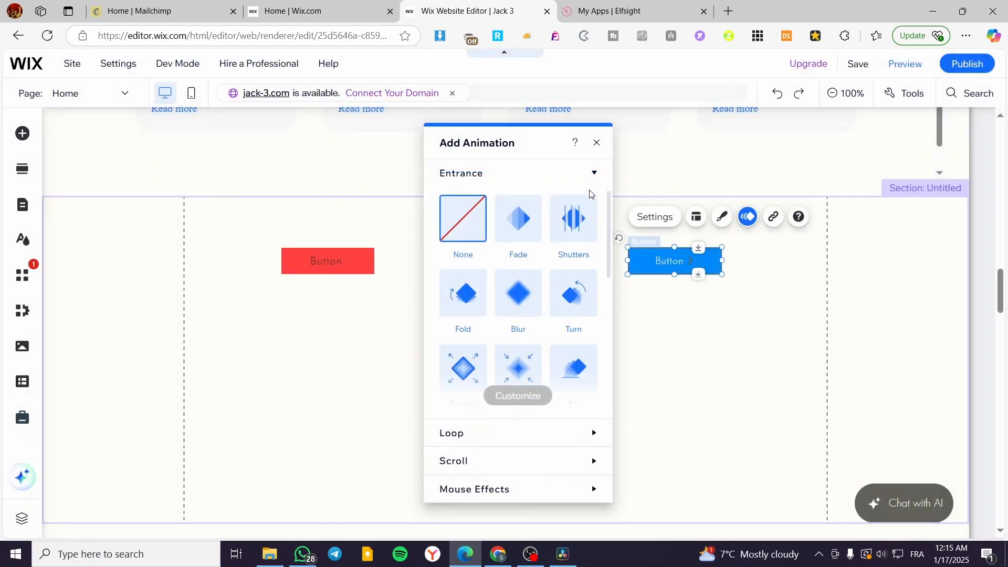
{"action": "left_click", "coordinate": [590, 182]}
{"action": "left_click", "coordinate": [585, 257]}
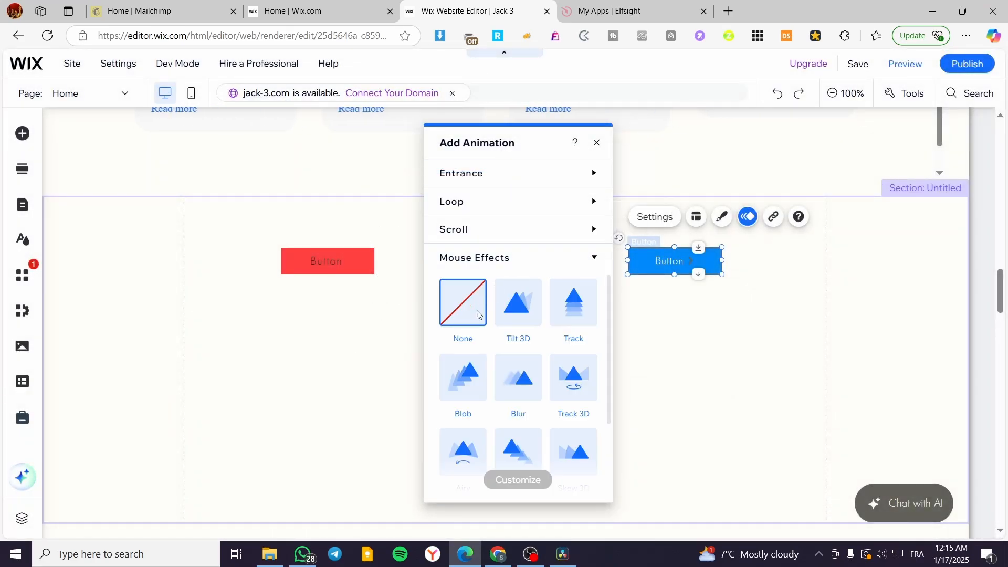
{"action": "left_click", "coordinate": [574, 306]}
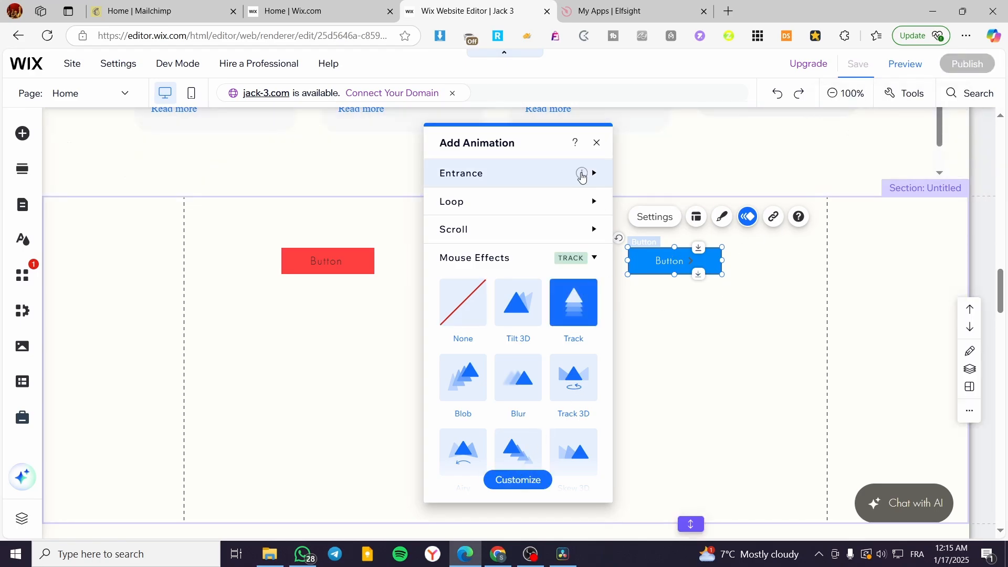
{"action": "left_click", "coordinate": [597, 142]}
{"action": "key", "text": "ctrl+s"}
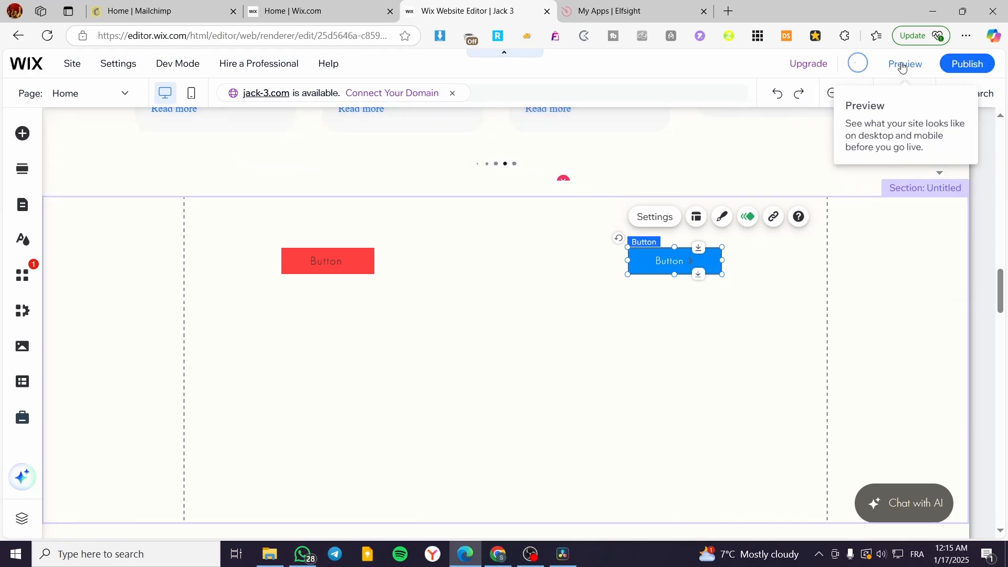
{"action": "left_click", "coordinate": [707, 160]}
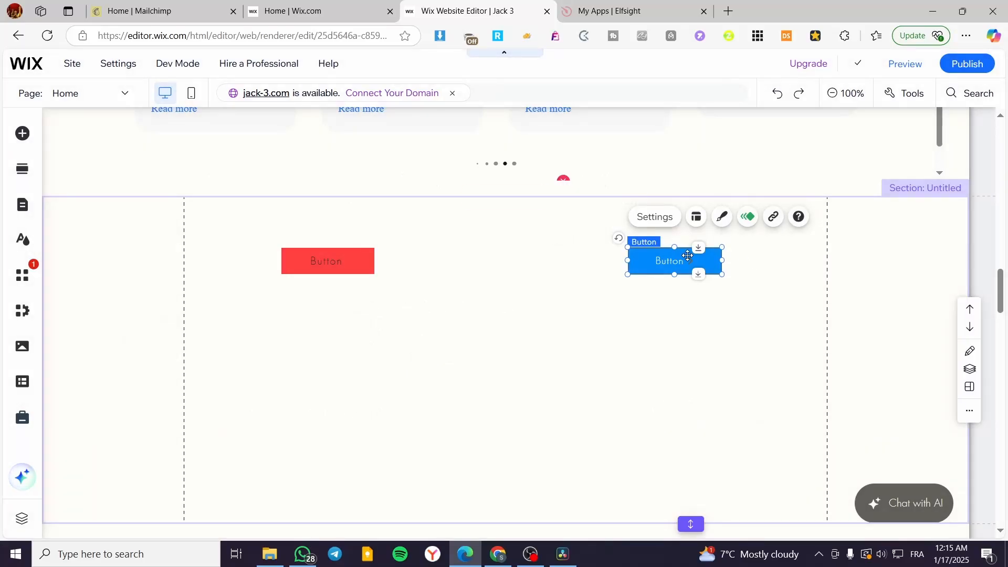
Preview the page to test both buttons' mouse effects, and return to the editor
{"action": "left_click", "coordinate": [419, 265]}
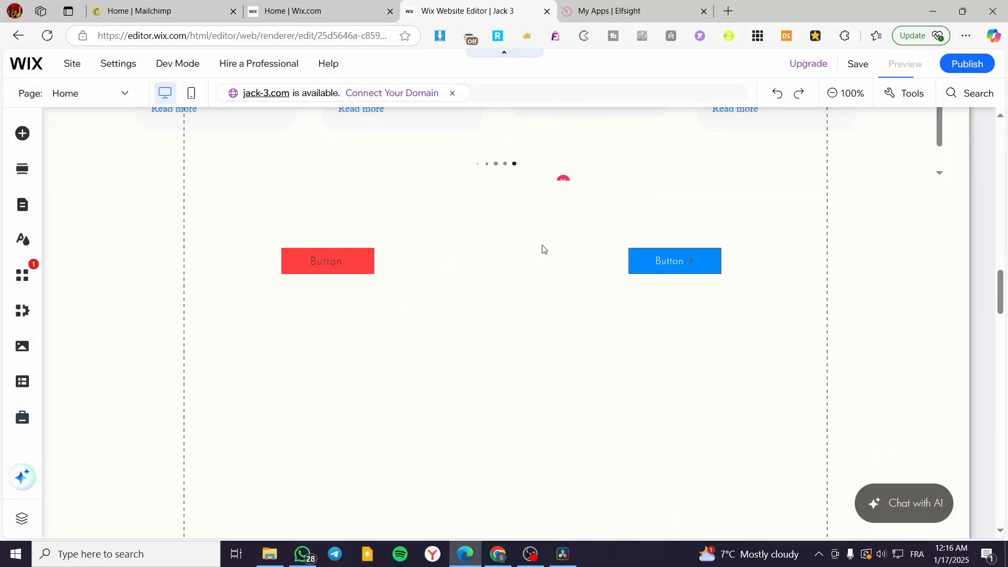
{"action": "scroll", "coordinate": [727, 234], "scroll_direction": "up", "scroll_amount": 4}
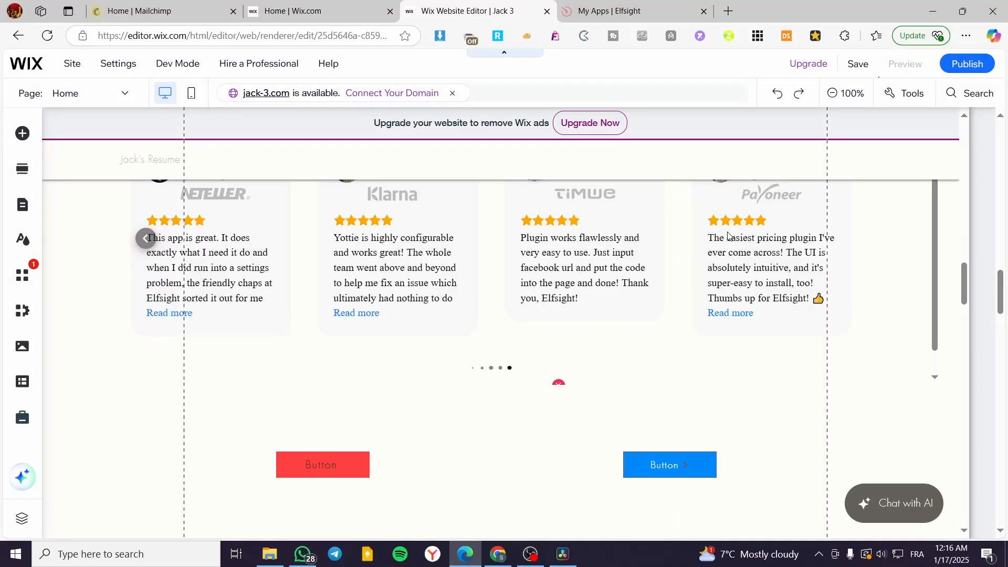
{"action": "key", "text": "ctrl+p"}
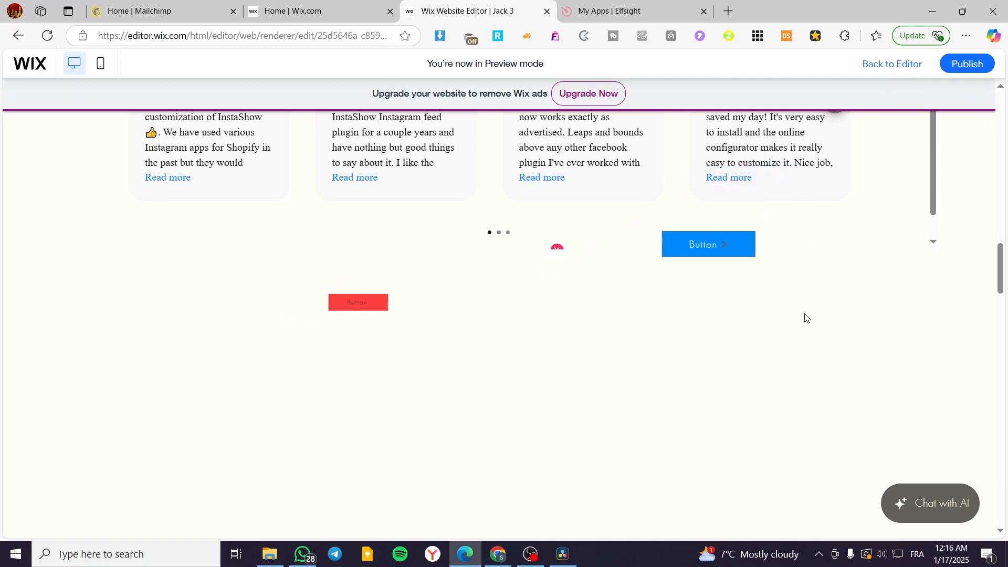
{"action": "left_click", "coordinate": [892, 64]}
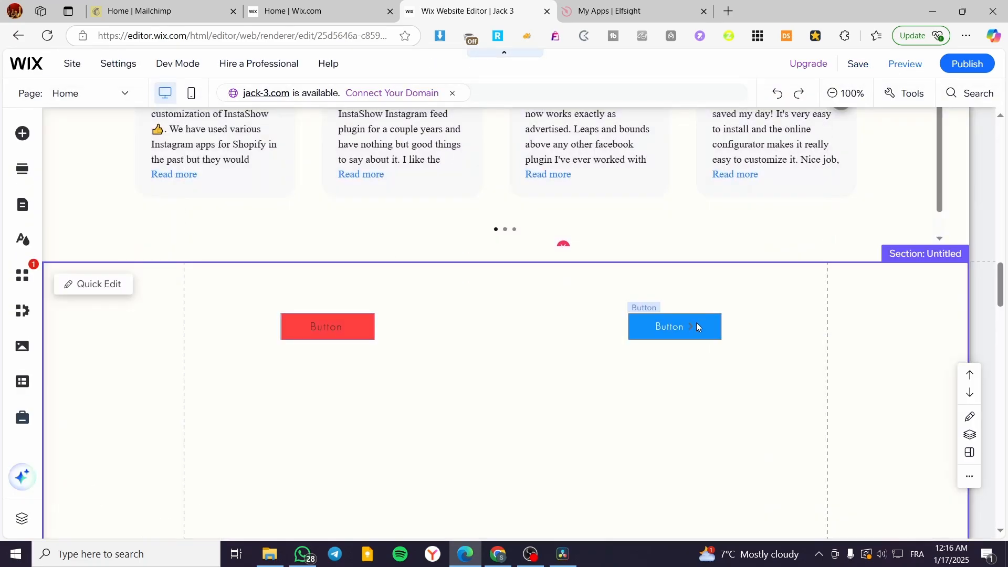
Delete the blue button from the new section
{"action": "left_click", "coordinate": [674, 327]}
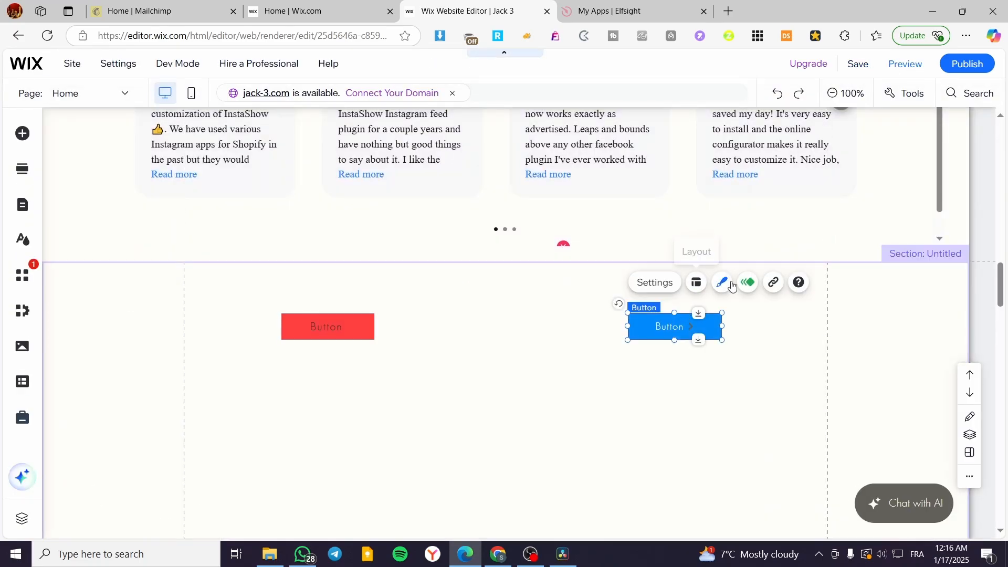
{"action": "left_click", "coordinate": [729, 328]}
{"action": "left_click", "coordinate": [699, 327]}
{"action": "key", "text": "Delete"}
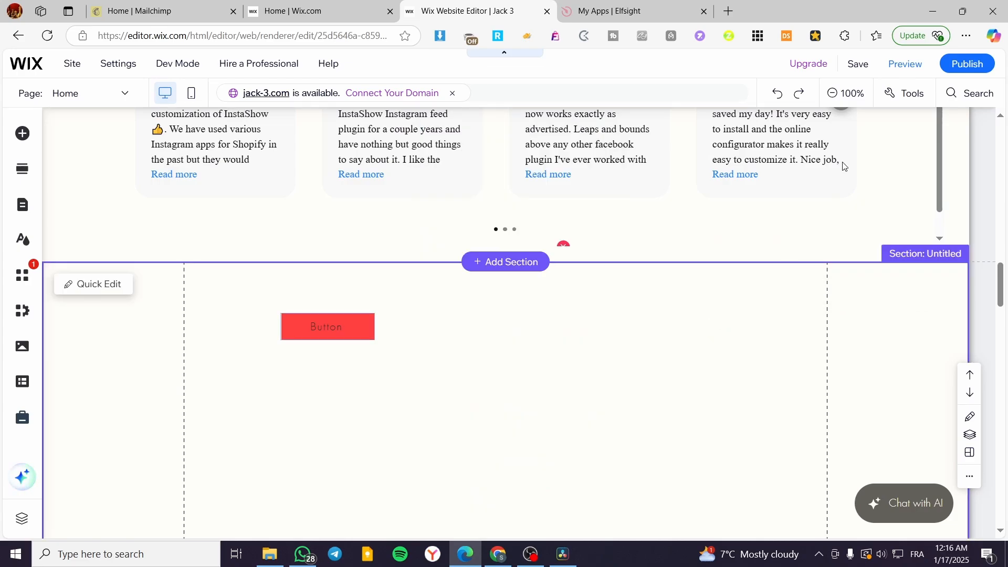
Preview the page with the remaining red button
{"action": "left_click", "coordinate": [896, 66]}
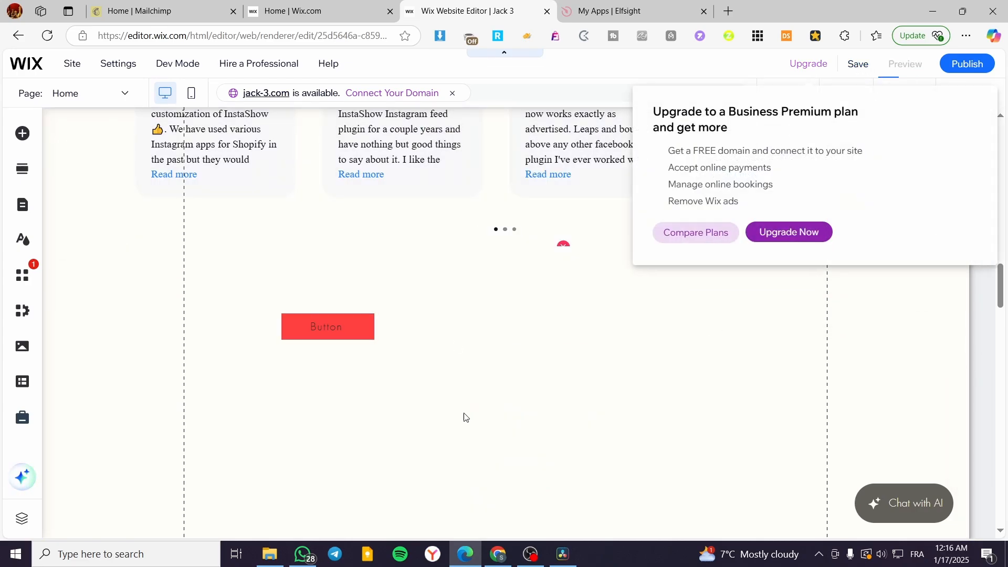